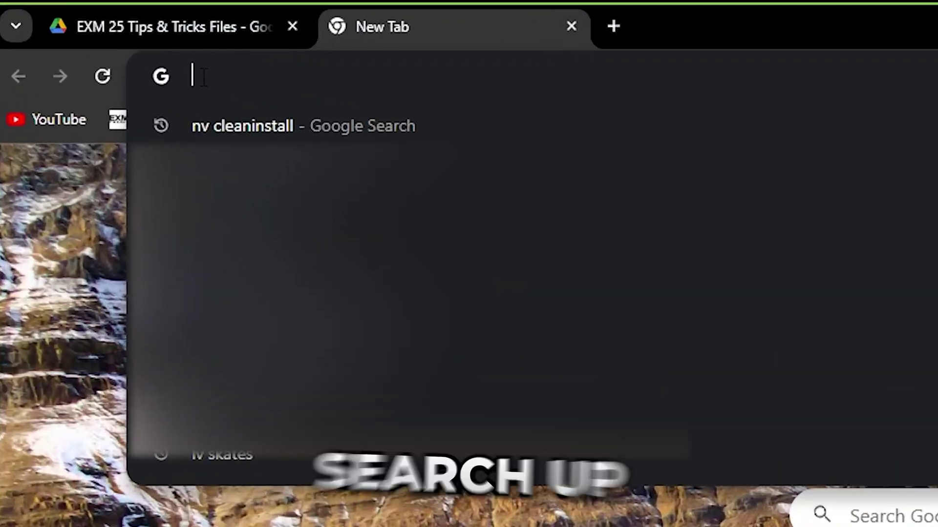
# - Enter discord.gg/exm in a new Chrome tab's address bar
pyautogui.write('di')
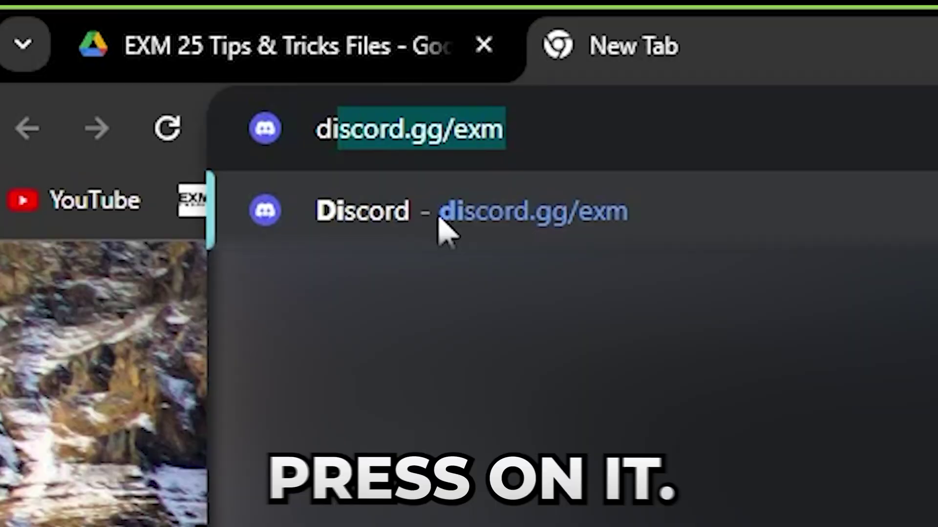
# - Follow the discord.gg/exm invite and open the #free-tweaks channel of EXM Tweaks
pyautogui.click(445, 229)
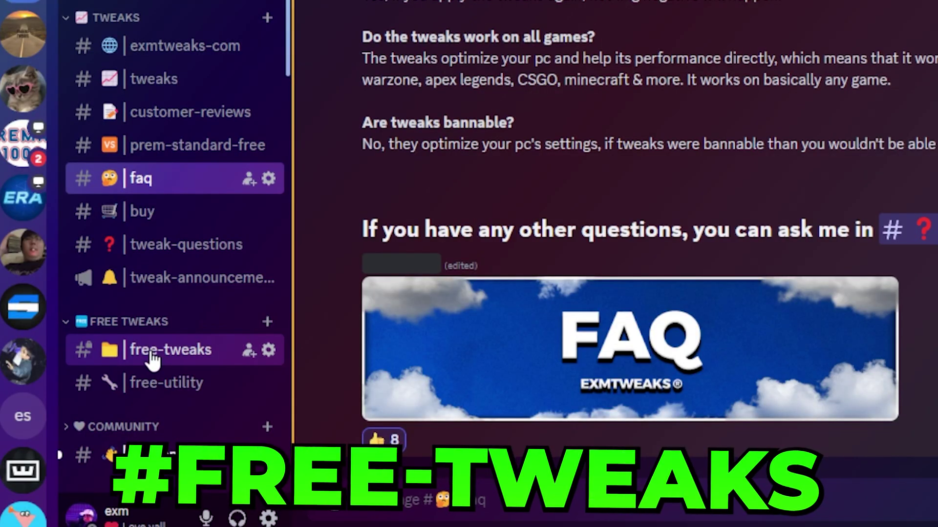
pyautogui.click(135, 362)
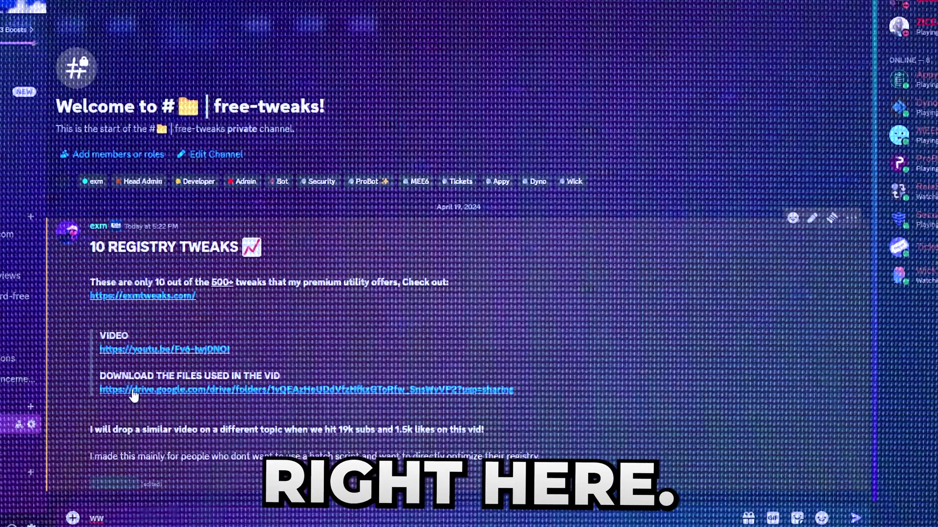
# - Download the linked EXM 10 Registry Tweaks Drive folder as a zip file
pyautogui.click(135, 390)
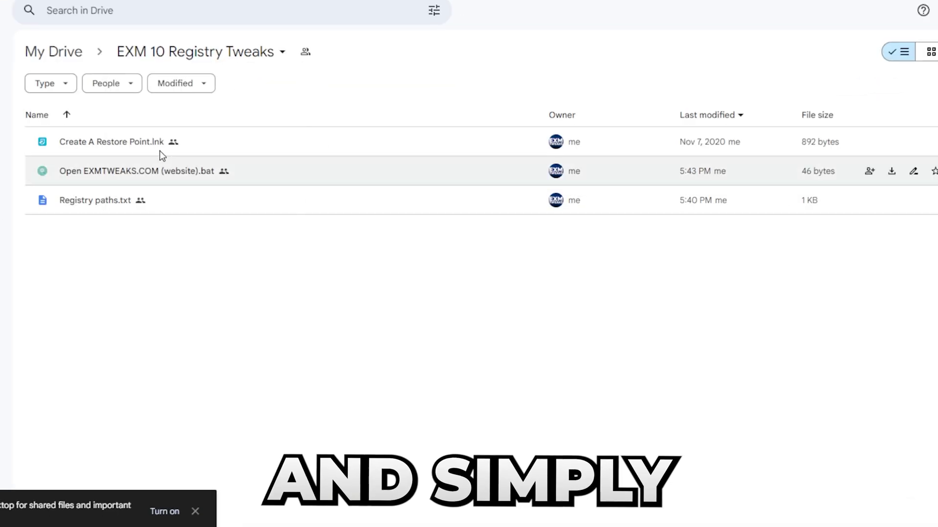
pyautogui.click(220, 107)
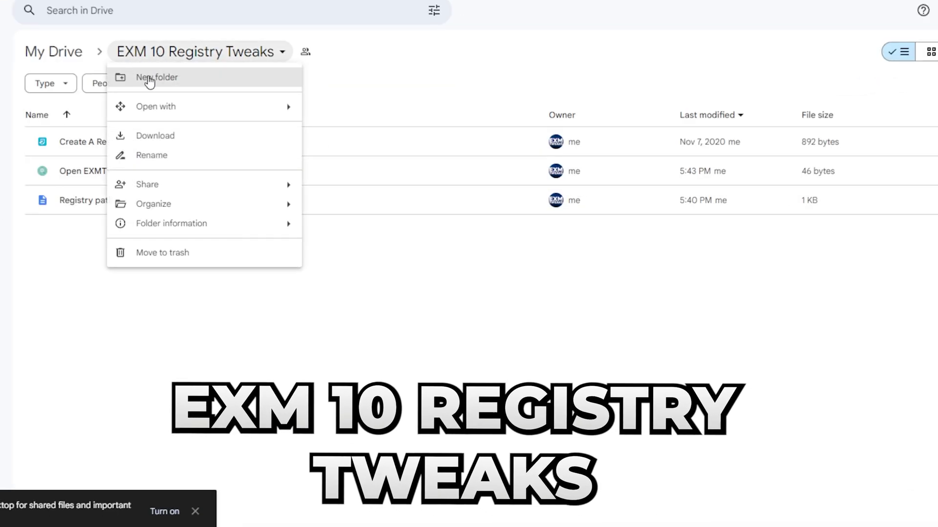
pyautogui.click(166, 134)
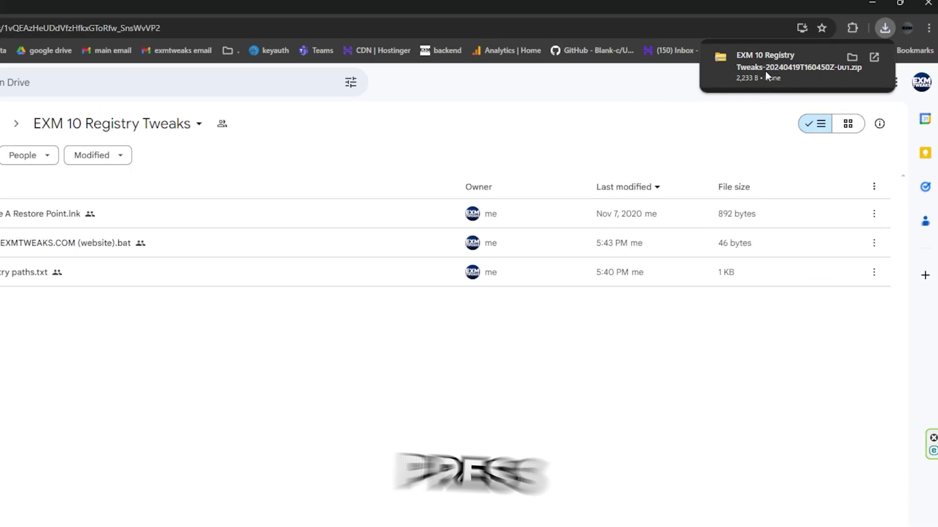
# - Open the downloaded zip and copy the EXM 10 Registry Tweaks folder to the Desktop
pyautogui.click(762, 66)
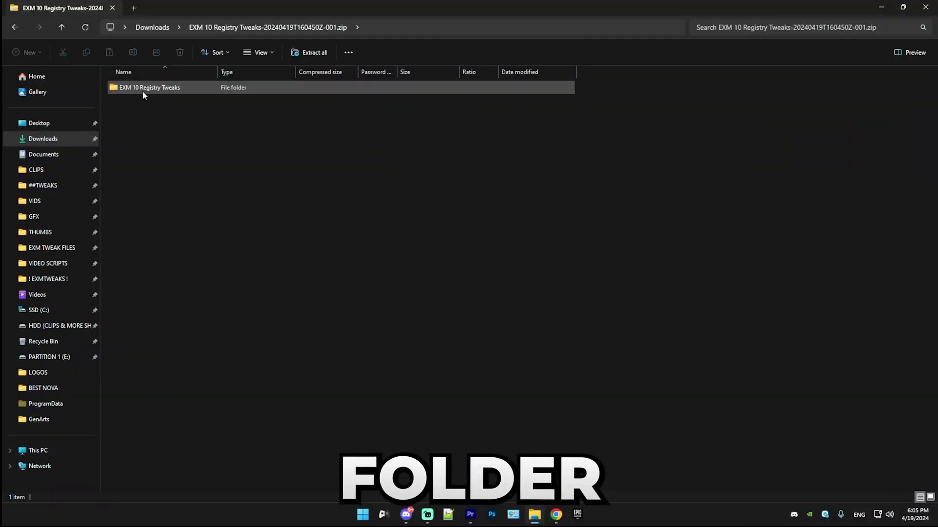
pyautogui.click(142, 90)
pyautogui.moveTo(142, 90); pyautogui.dragTo(42, 126)
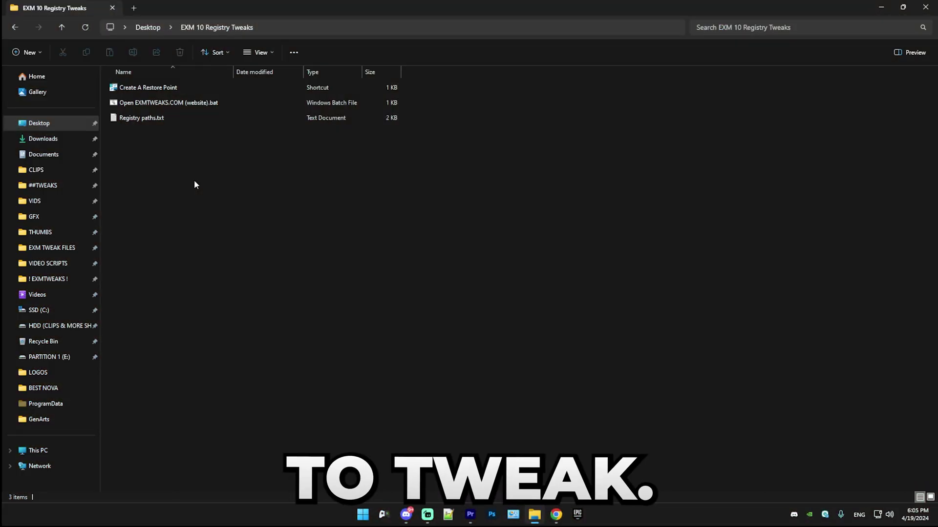
# - Create a restore point described as 'exm' using the Create A Restore Point shortcut
pyautogui.rightClick(143, 88)
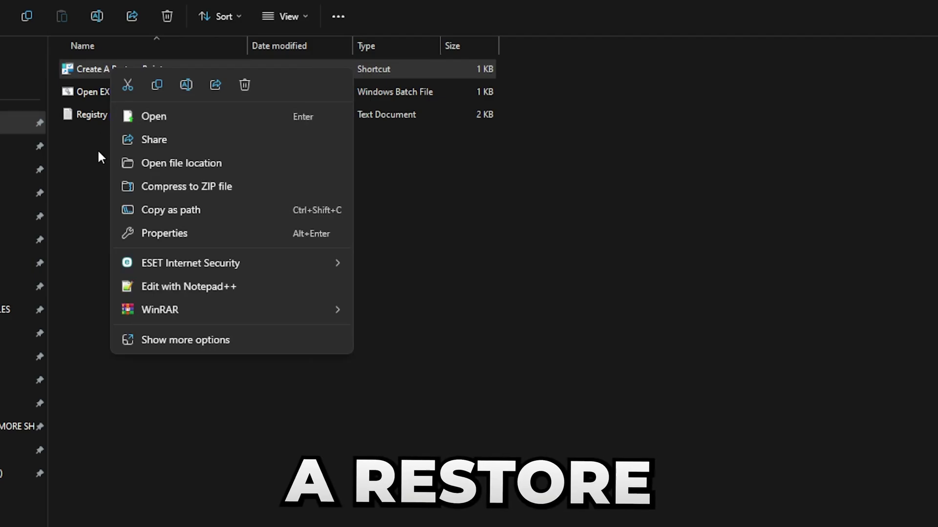
pyautogui.click(150, 116)
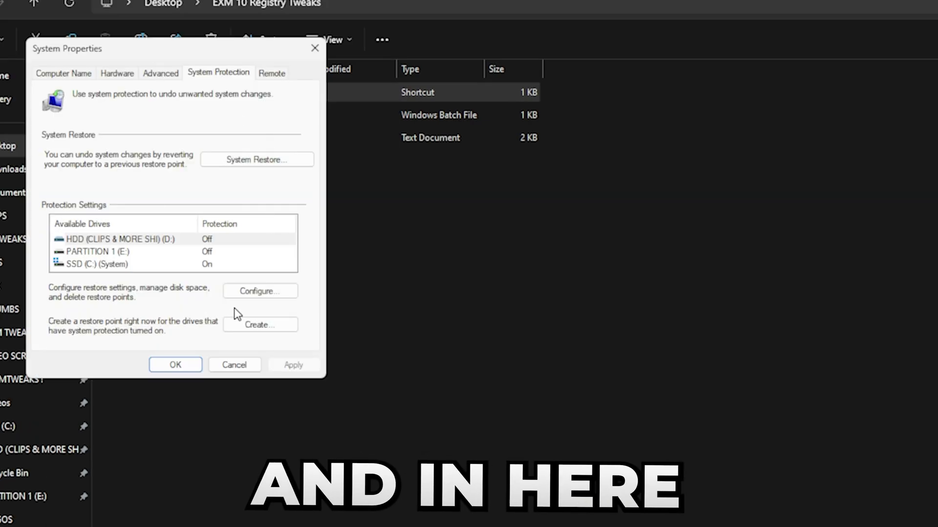
pyautogui.click(254, 326)
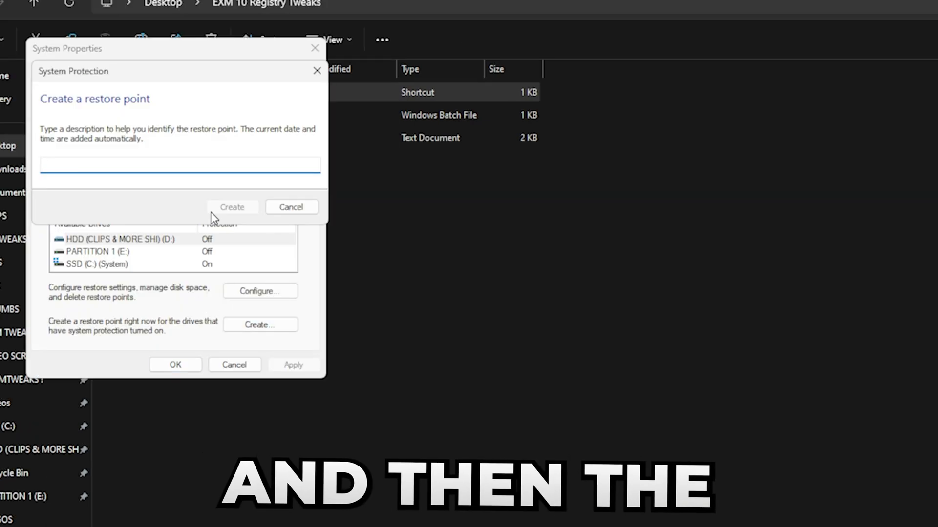
pyautogui.write('exm')
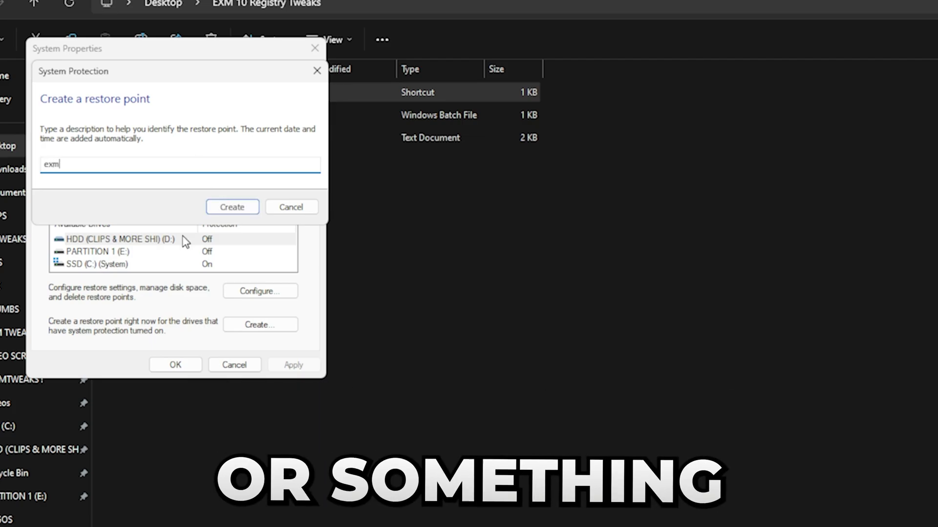
pyautogui.click(230, 208)
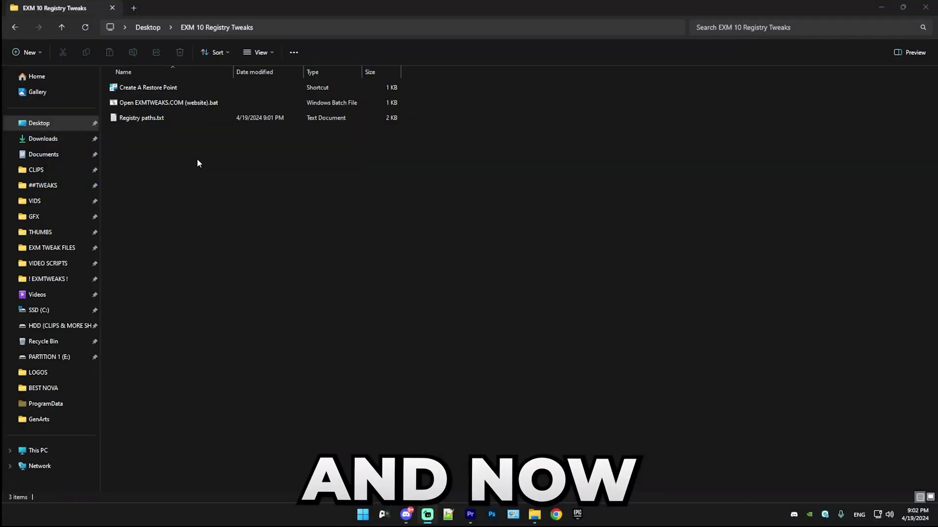
pyautogui.click(138, 120)
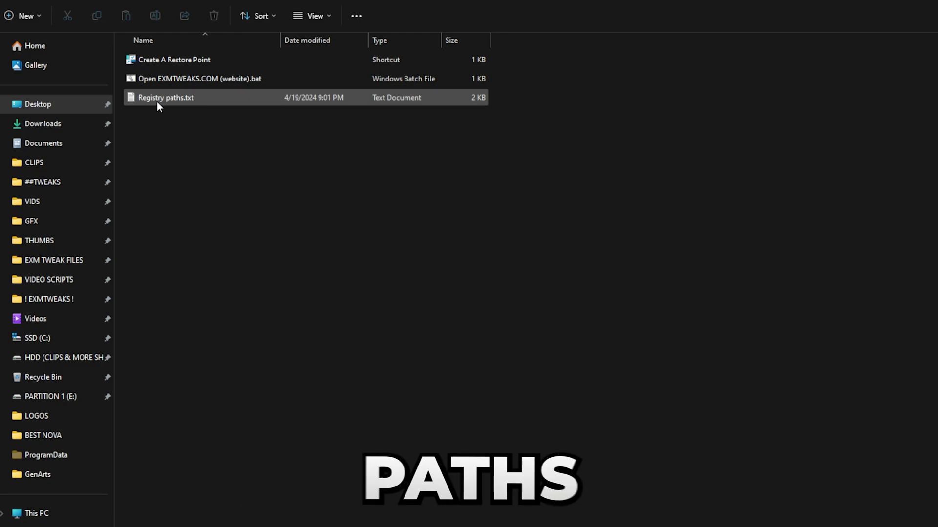
# - Open Registry paths.txt in Notepad and launch Registry Editor with regedit
pyautogui.doubleClick(157, 102)
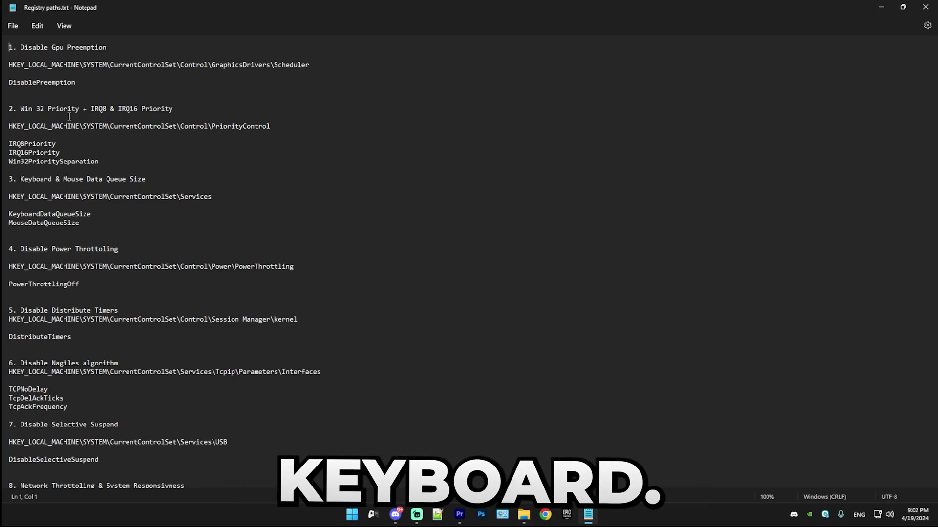
pyautogui.press('super+r')
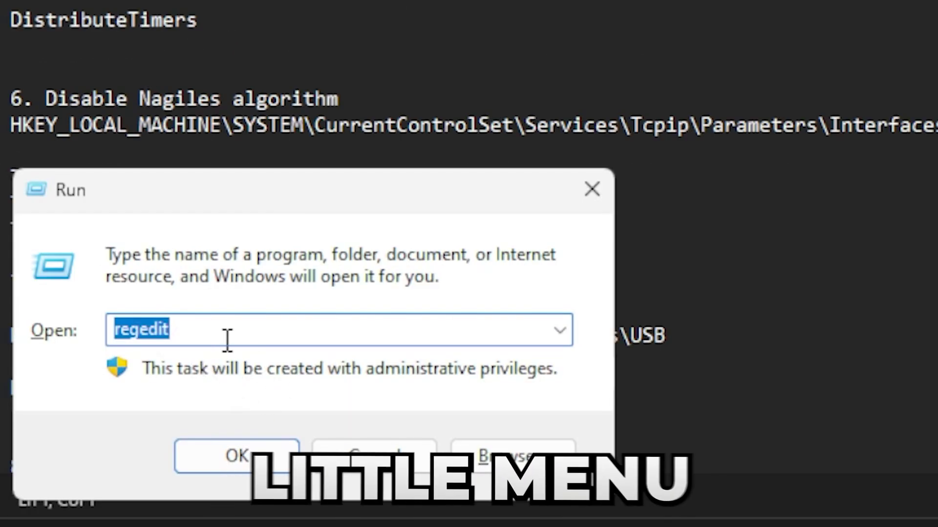
pyautogui.write('re')
pyautogui.write('gedit')
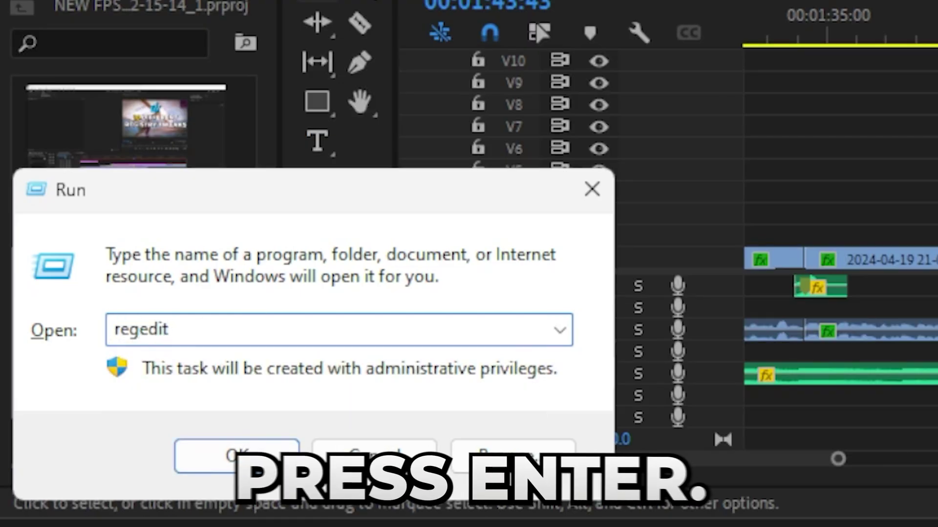
pyautogui.press('Return')
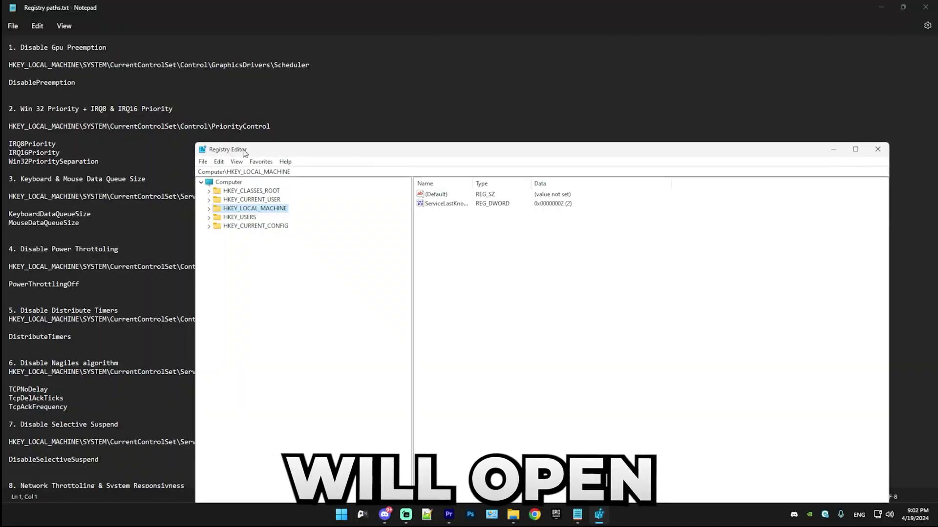
pyautogui.moveTo(245, 153); pyautogui.dragTo(241, 154)
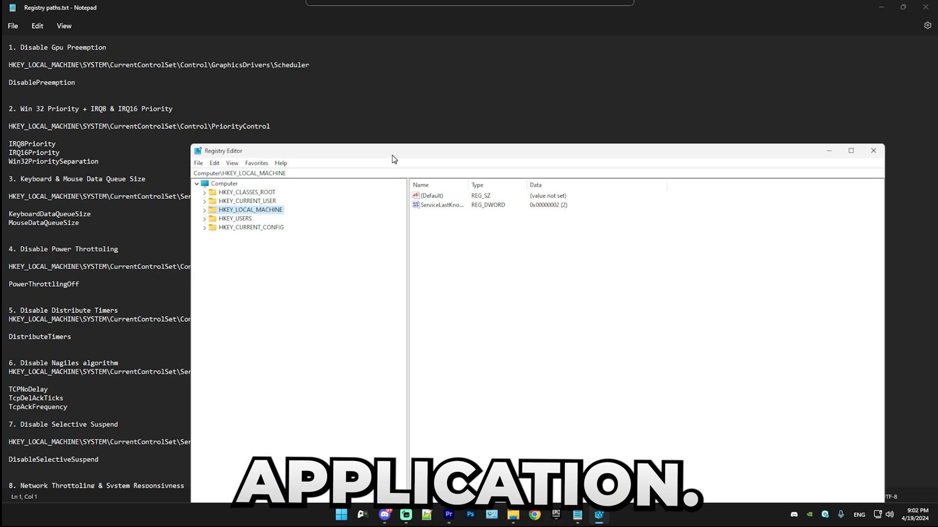
# - Expand HKEY_LOCAL_MACHINE down to SYSTEM\CurrentControlSet\Control, then collapse it back to the root hives
pyautogui.click(206, 210)
pyautogui.click(214, 236)
pyautogui.click(221, 263)
pyautogui.click(229, 272)
pyautogui.click(229, 271)
pyautogui.click(213, 262)
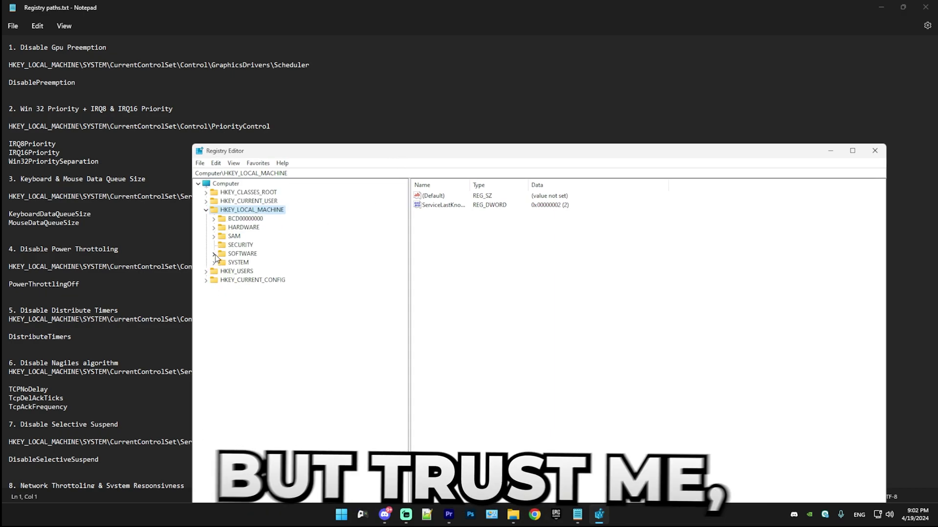
pyautogui.click(205, 210)
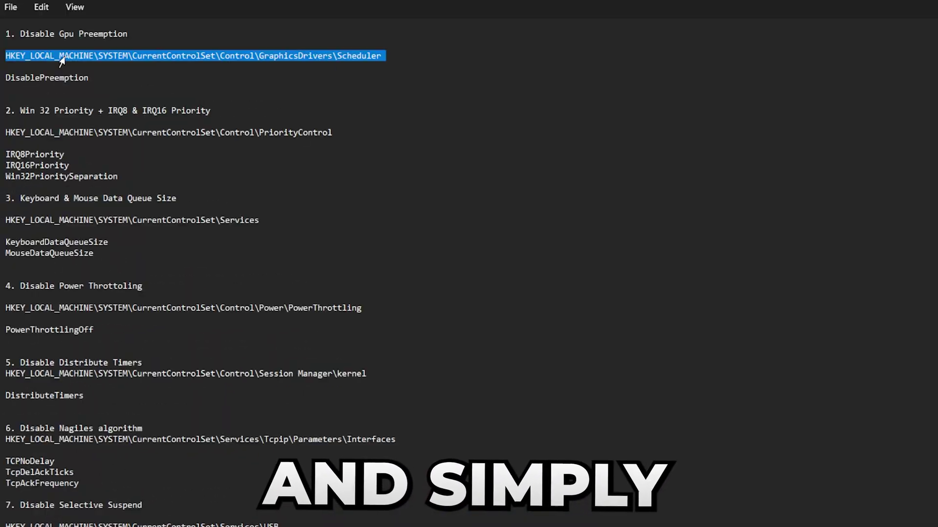
# - Go to the GraphicsDrivers\Scheduler key by pasting its path into the address bar
pyautogui.hotkey('alt', 'Tab')
pyautogui.doubleClick(286, 169)
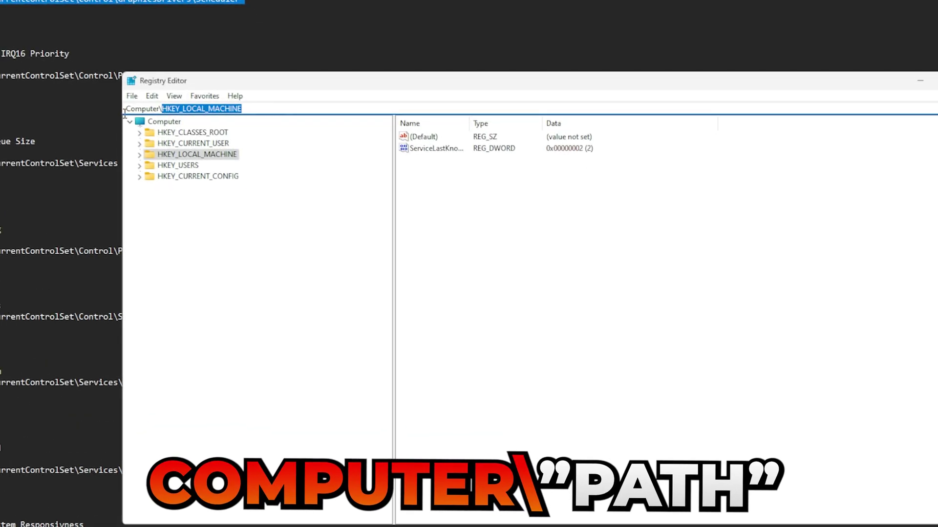
pyautogui.write('HKEY_LOCAL_MACHINE\\SYSTEM\\CurrentControlSet\\Control\\GraphicsDrivers\\Scheduler')
pyautogui.press('Return')
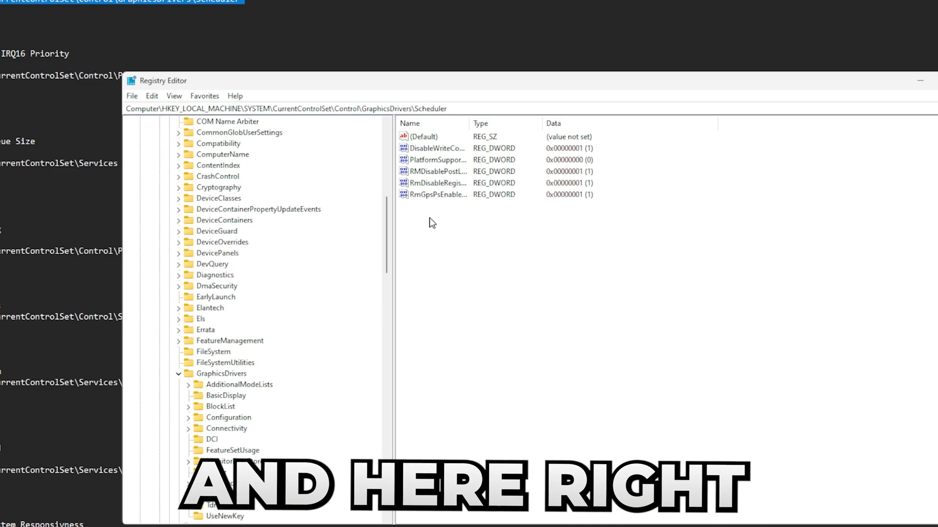
# - Add a new DWORD (32-bit) value named DisablePreemption, left at 0
pyautogui.rightClick(429, 217)
pyautogui.moveTo(436, 225)
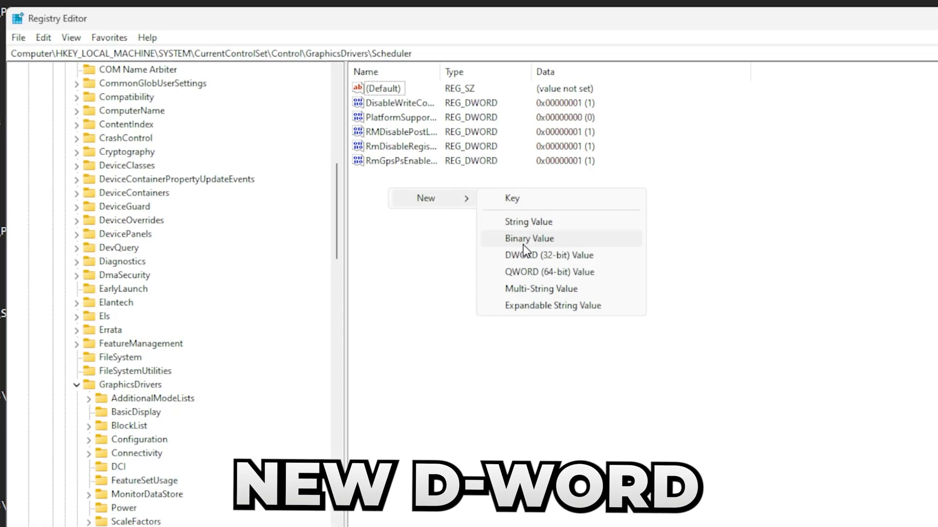
pyautogui.click(523, 254)
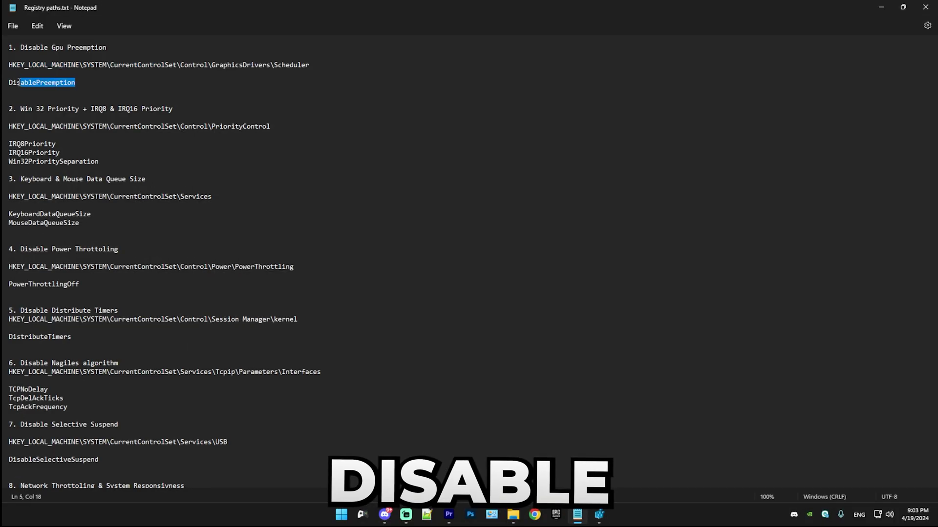
pyautogui.moveTo(19, 83); pyautogui.dragTo(9, 83)
pyautogui.hotkey('ctrl', 'c')
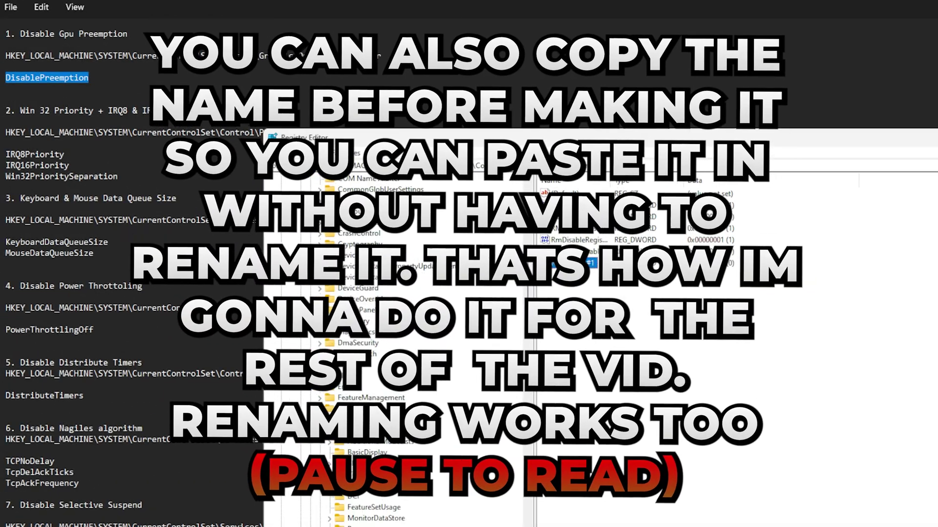
pyautogui.rightClick(576, 263)
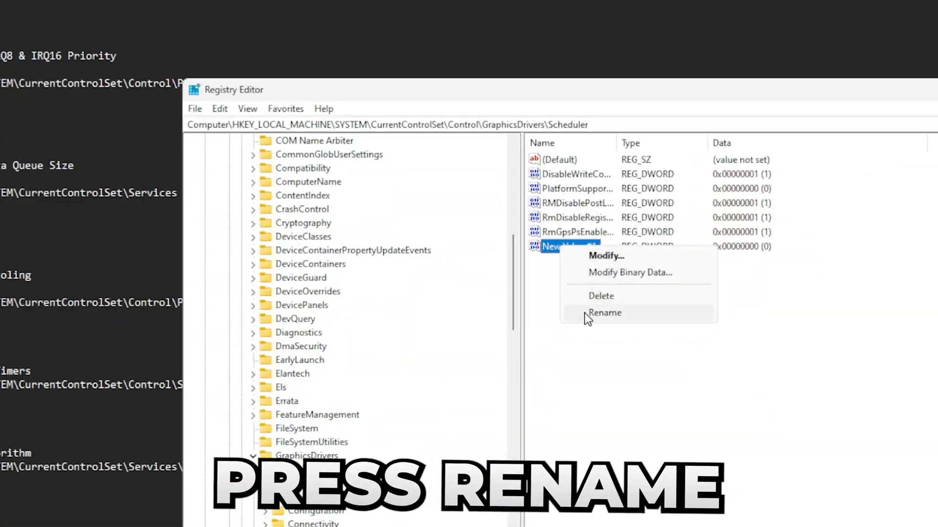
pyautogui.click(584, 312)
pyautogui.hotkey('ctrl', 'v')
pyautogui.press('Return')
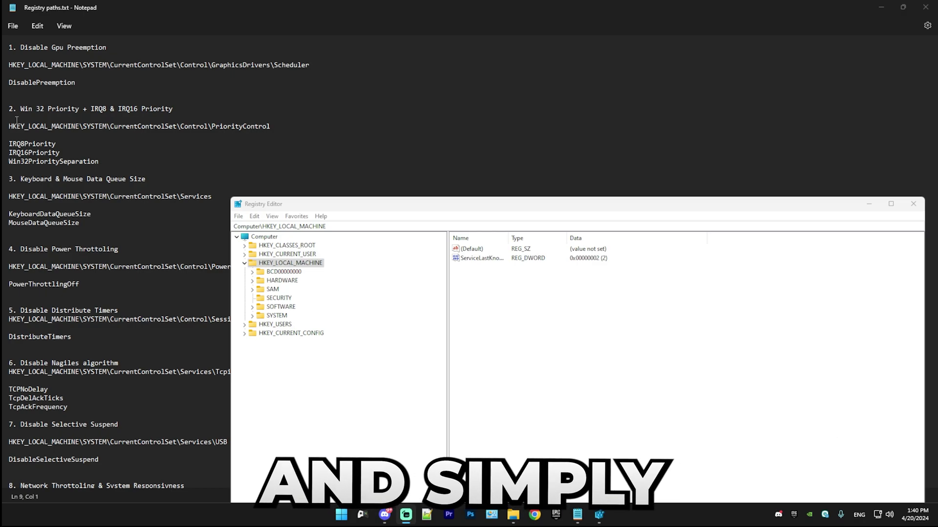
# - Go to the PriorityControl key and confirm Win32PrioritySeparation at hexadecimal 26
pyautogui.click(6, 128)
pyautogui.moveTo(269, 126); pyautogui.dragTo(5, 128)
pyautogui.hotkey('ctrl', 'c')
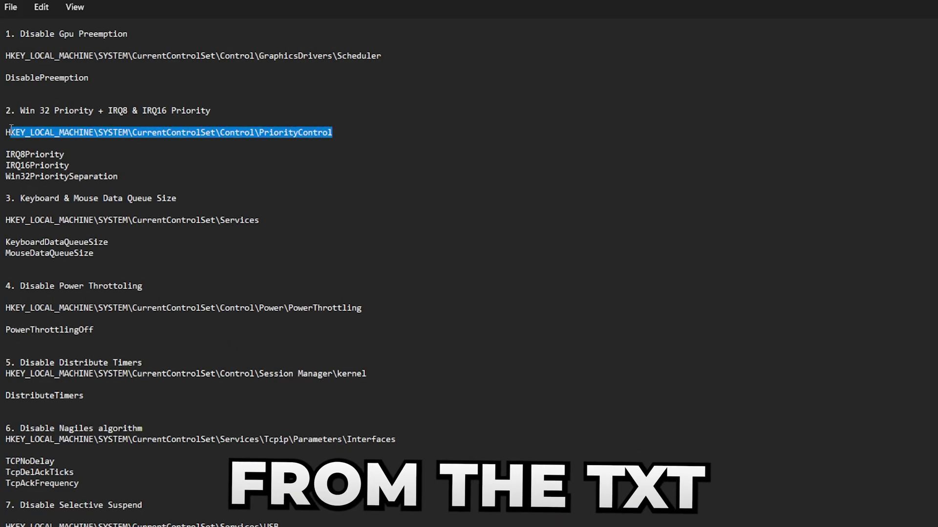
pyautogui.hotkey('alt', 'Tab')
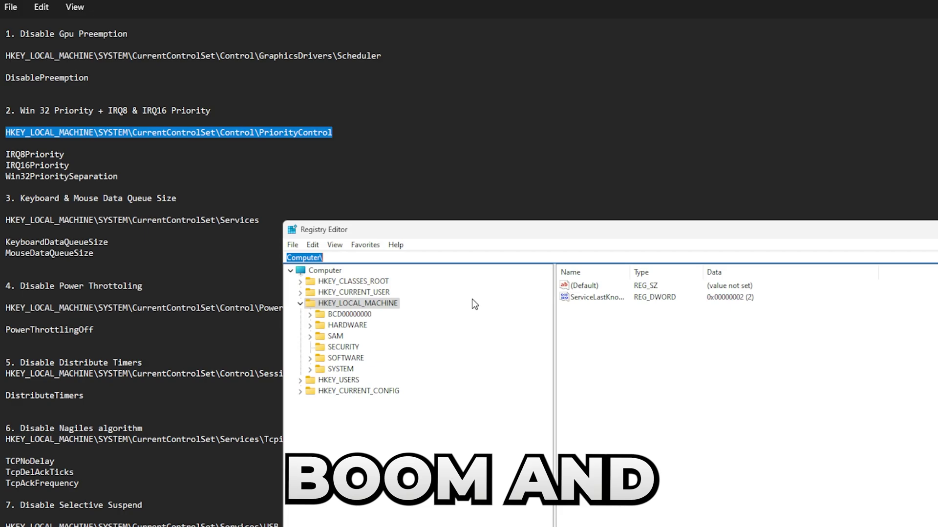
pyautogui.hotkey('ctrl', 'v')
pyautogui.press('Return')
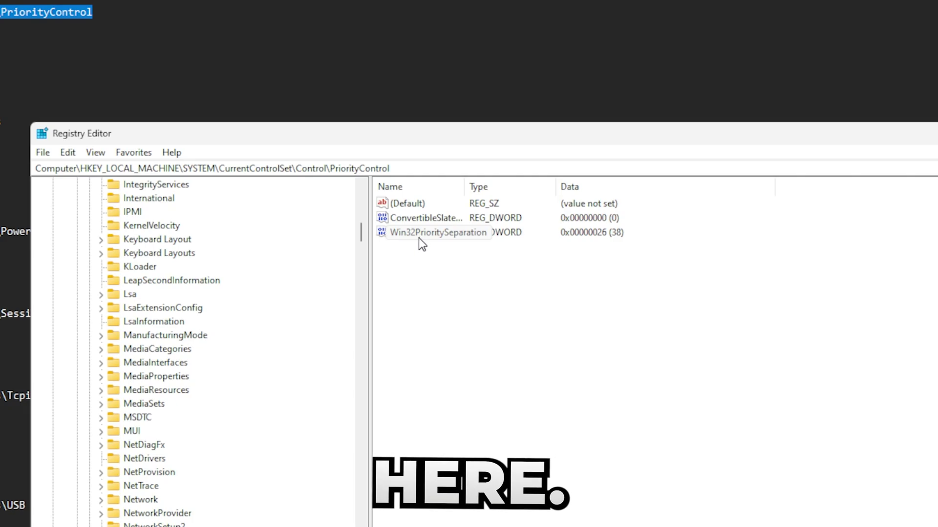
pyautogui.doubleClick(411, 233)
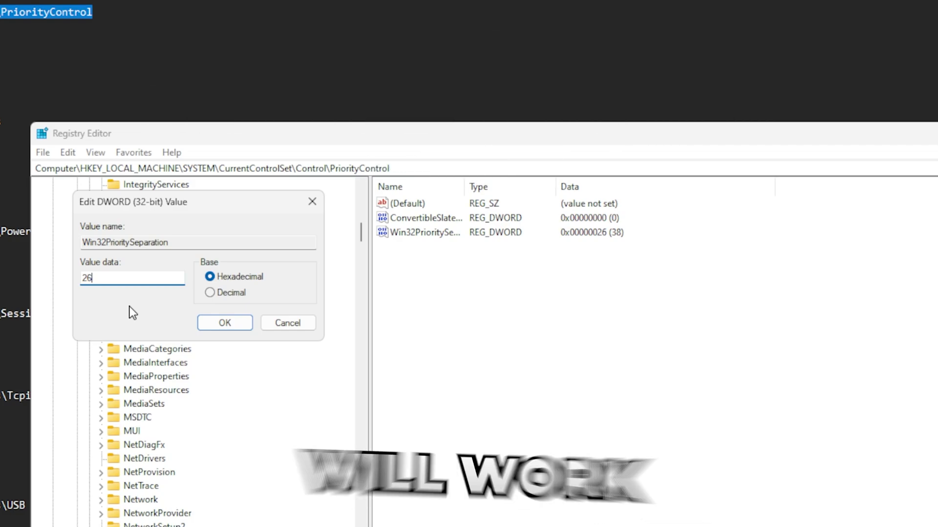
pyautogui.click(242, 322)
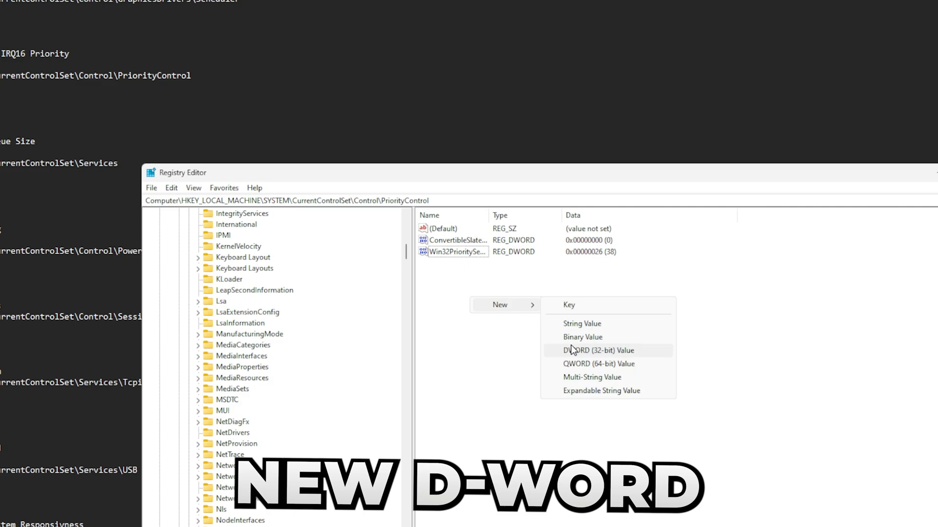
# - Add DWORD IRQ8Priority with data 1, then IRQ16Priority with data 2, in PriorityControl
pyautogui.click(573, 350)
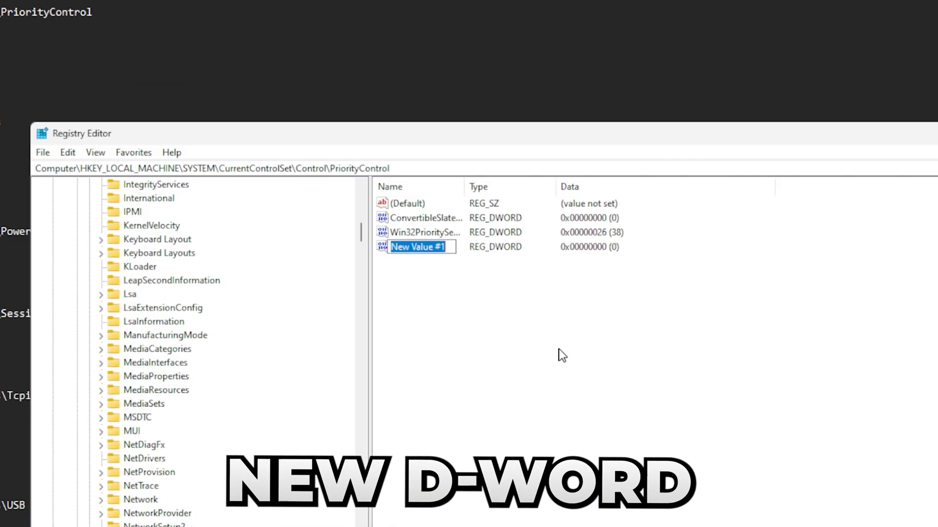
pyautogui.press('Return')
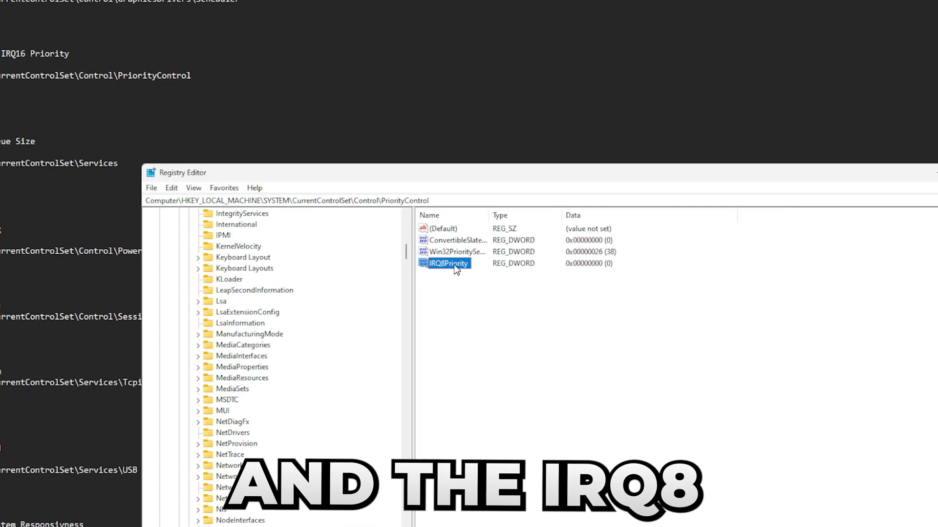
pyautogui.doubleClick(454, 264)
pyautogui.click(289, 325)
pyautogui.rightClick(478, 298)
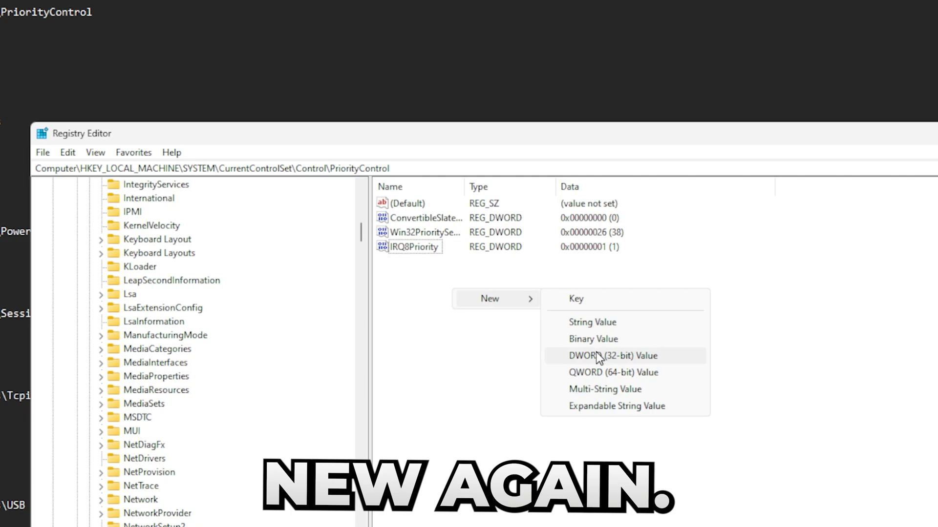
pyautogui.click(595, 351)
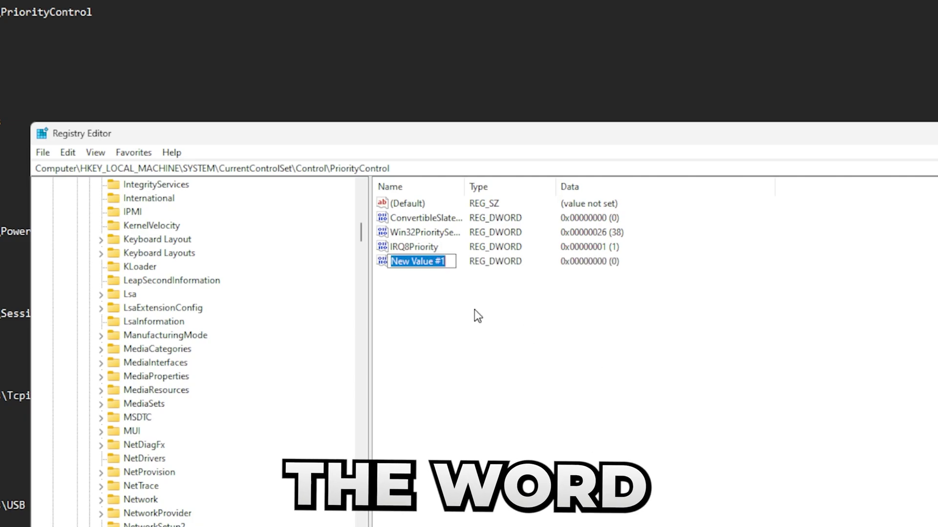
pyautogui.write('IRQ8Priority')
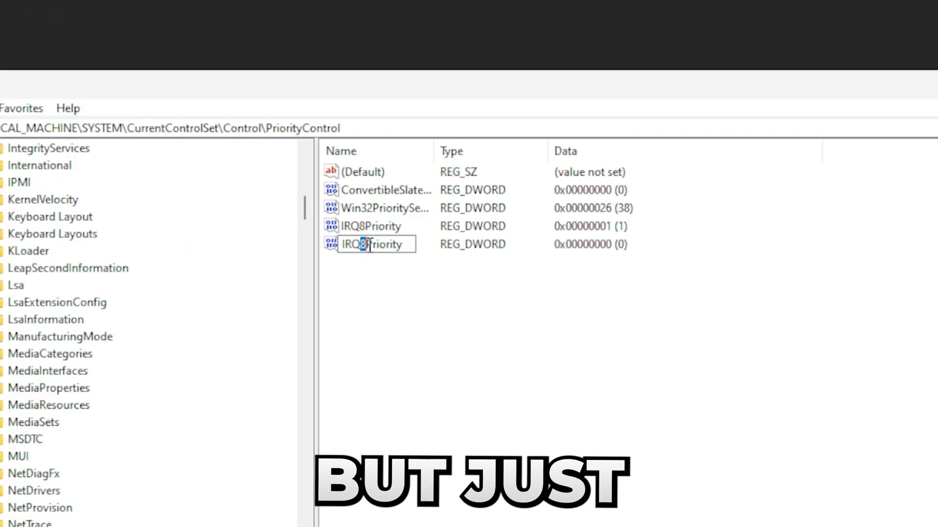
pyautogui.write('16')
pyautogui.press('Return')
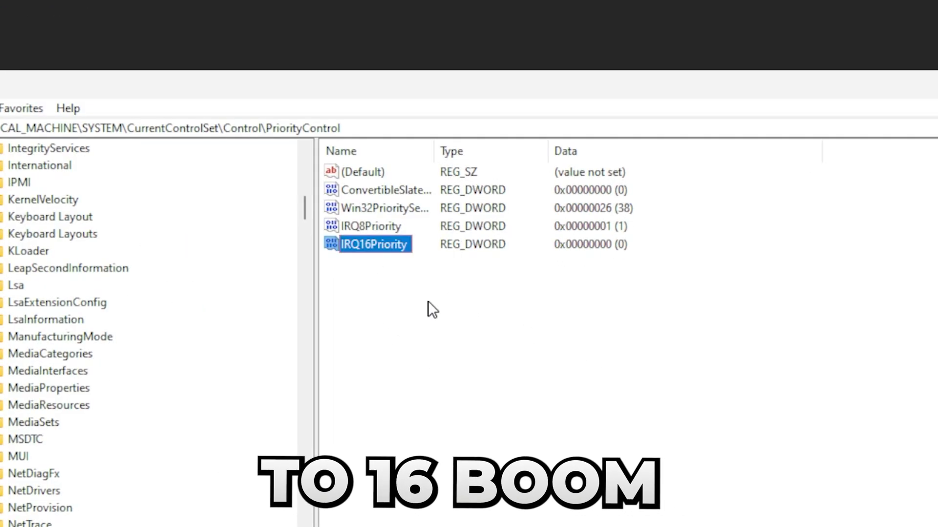
pyautogui.doubleClick(359, 244)
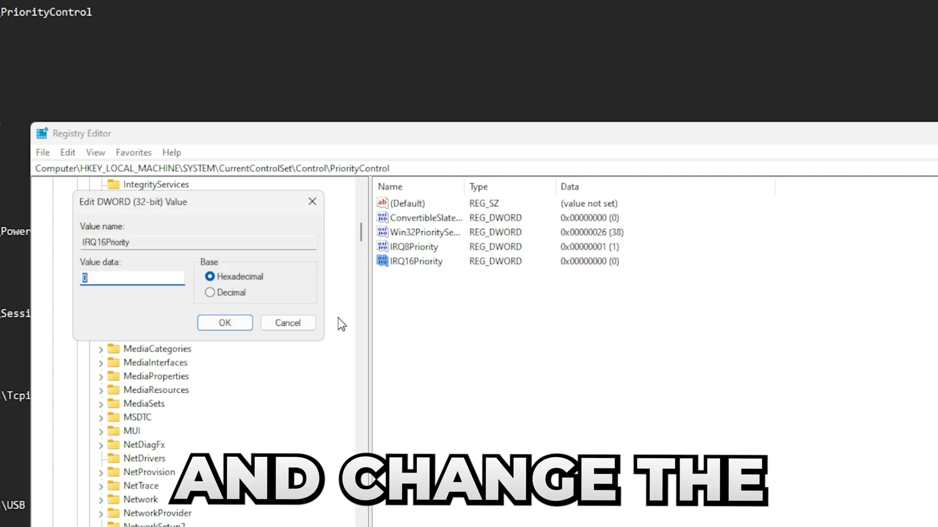
pyautogui.click(220, 322)
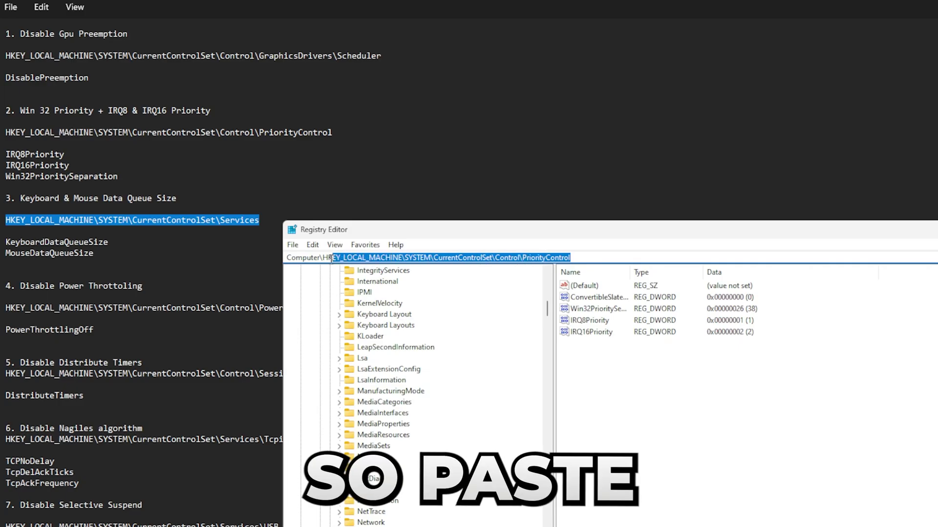
# - Go to the Services key, select kbdclass and add a subkey named Parameters
pyautogui.press('Return')
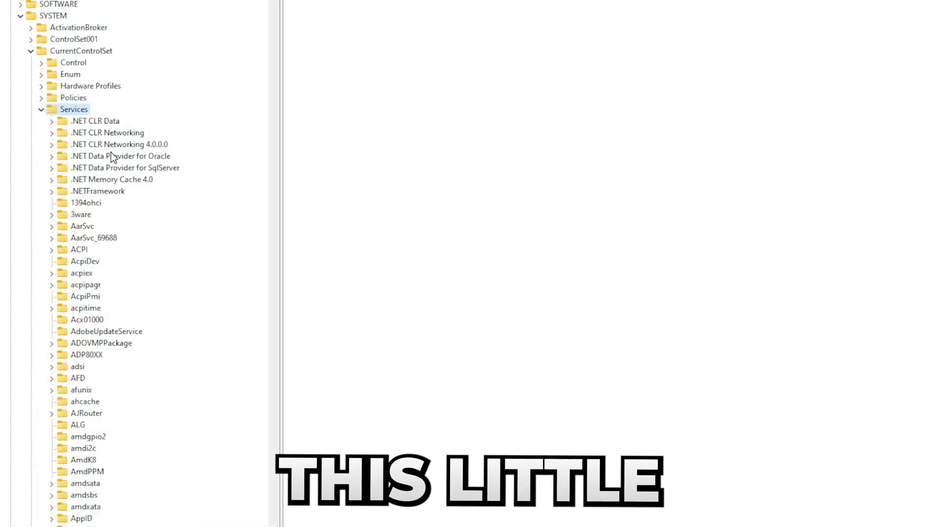
pyautogui.scroll(-5, 36, 186)
pyautogui.scroll(5, 207, 202)
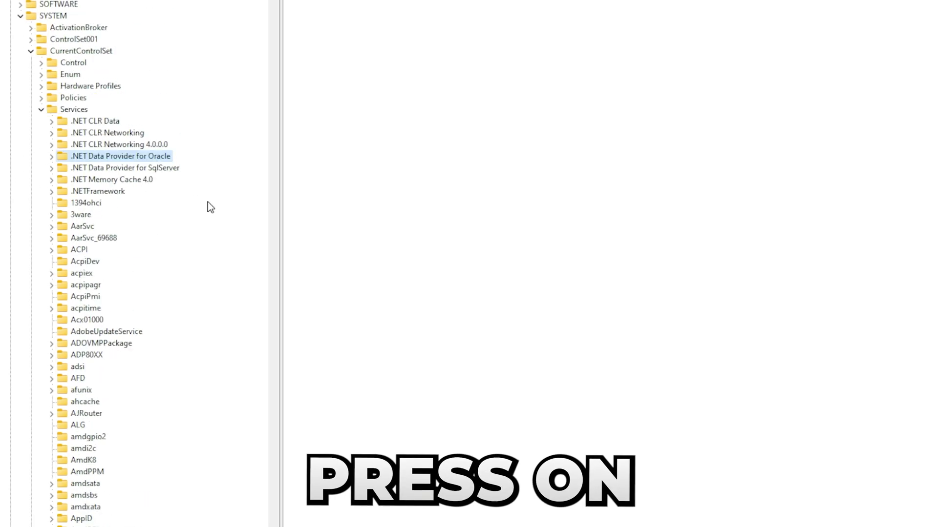
pyautogui.press('k')
pyautogui.scroll(-2, 127, 351)
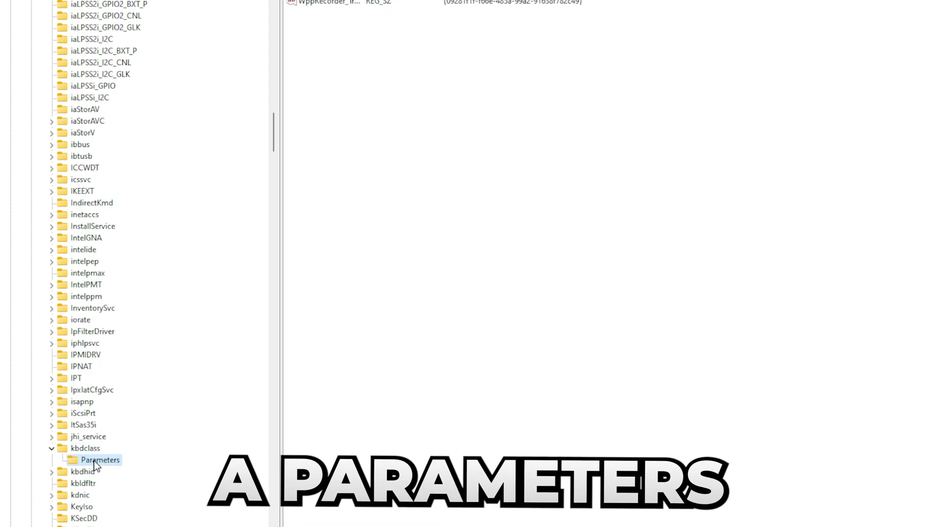
pyautogui.click(79, 448)
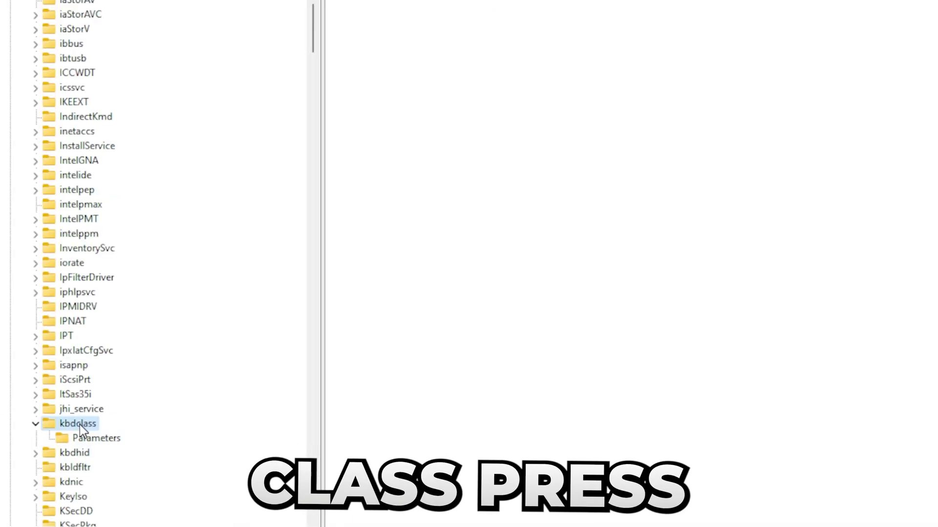
pyautogui.rightClick(81, 424)
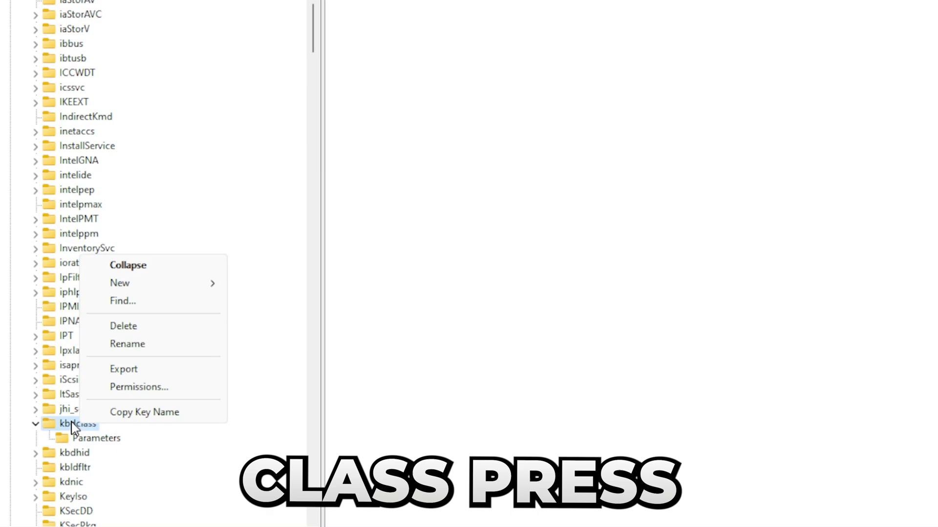
pyautogui.moveTo(156, 284)
pyautogui.click(261, 284)
pyautogui.write('Parameters')
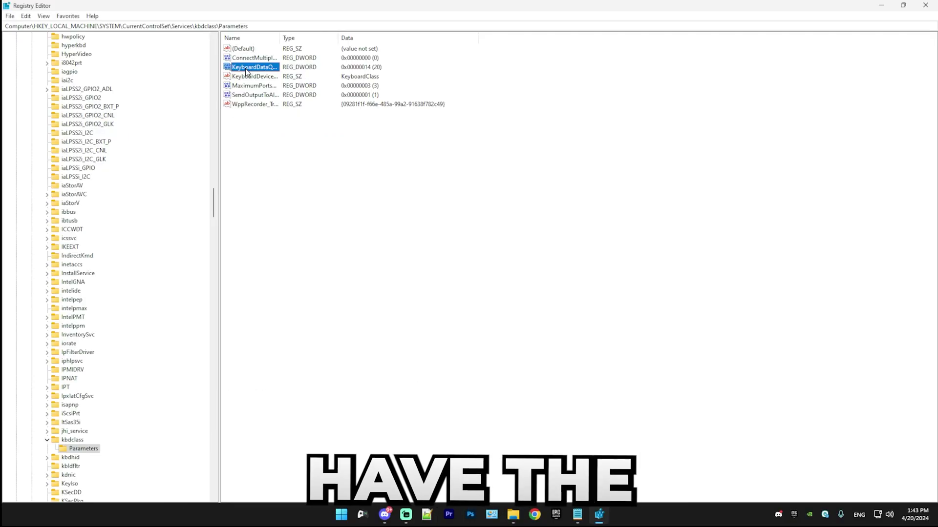
# - Add a KeyboardDataQueueSize DWORD in Parameters and open the existing value (hex 14) for editing
pyautogui.doubleClick(297, 6)
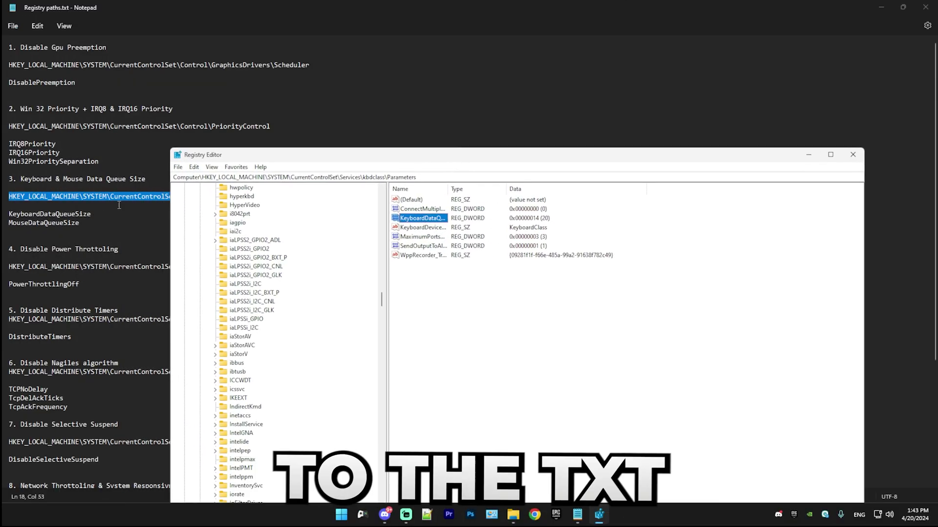
pyautogui.doubleClick(6, 216)
pyautogui.hotkey('ctrl', 'c')
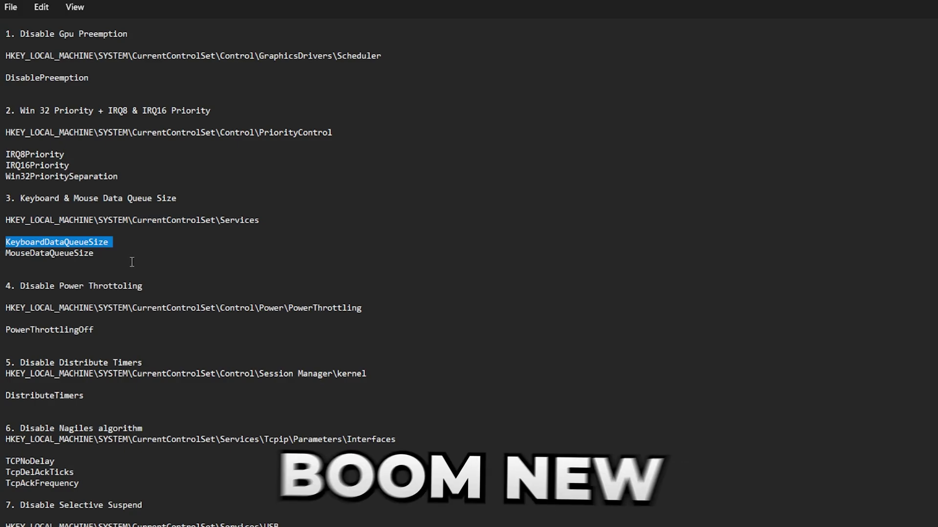
pyautogui.hotkey('alt', 'Tab')
pyautogui.rightClick(640, 353)
pyautogui.moveTo(653, 362)
pyautogui.click(733, 403)
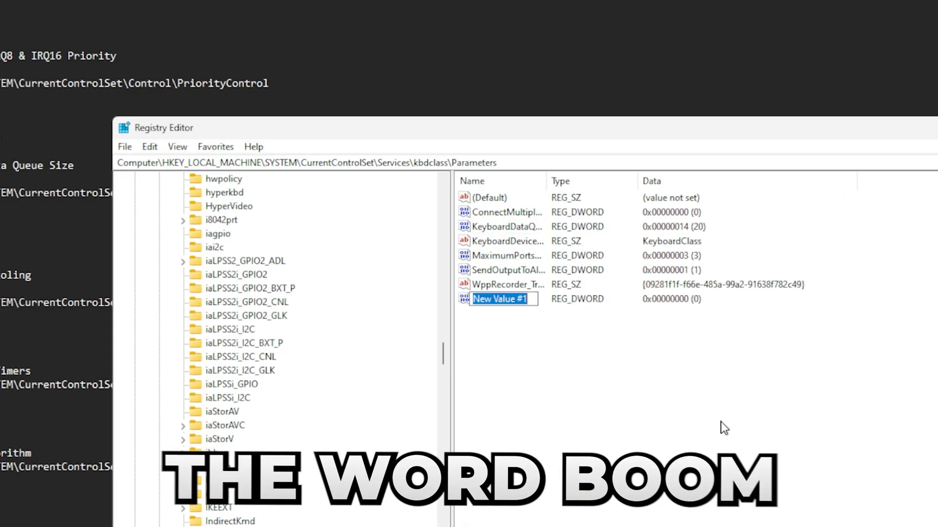
pyautogui.hotkey('ctrl', 'v')
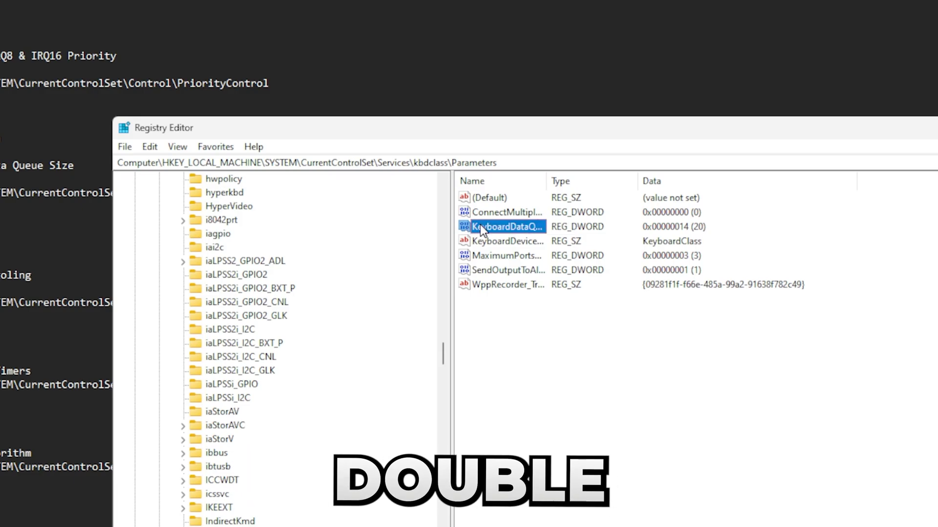
pyautogui.doubleClick(480, 228)
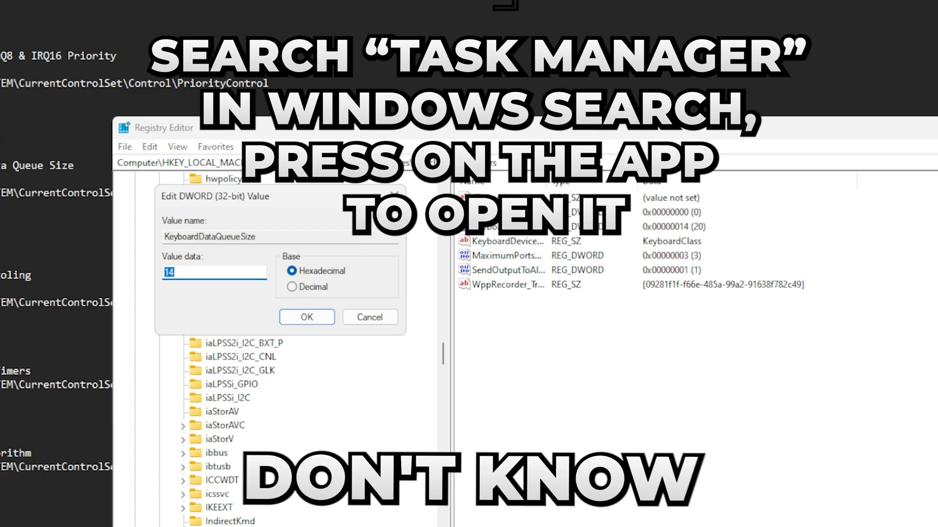
# - Check the CPU model in Task Manager's Performance tab, then change KeyboardDataQueueSize's data from 14 to 12
pyautogui.press('super')
pyautogui.write('ta')
pyautogui.press('Return')
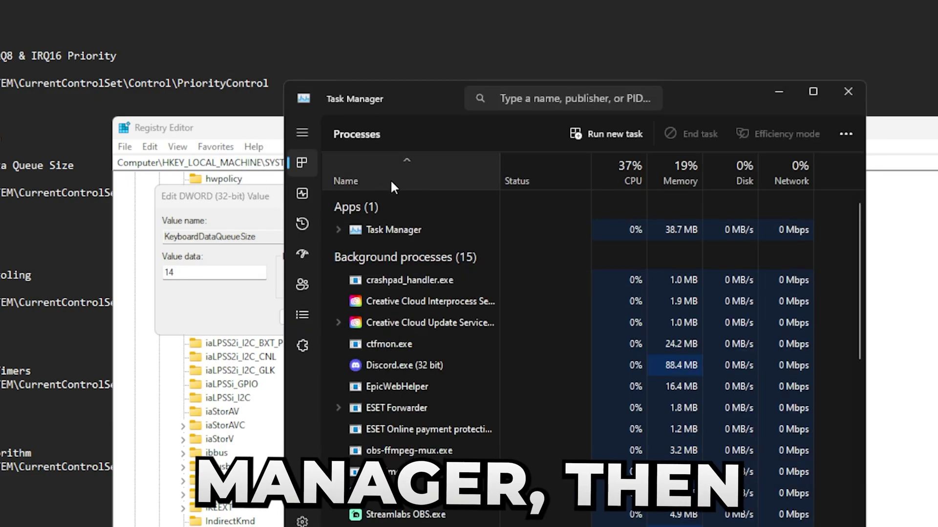
pyautogui.click(300, 192)
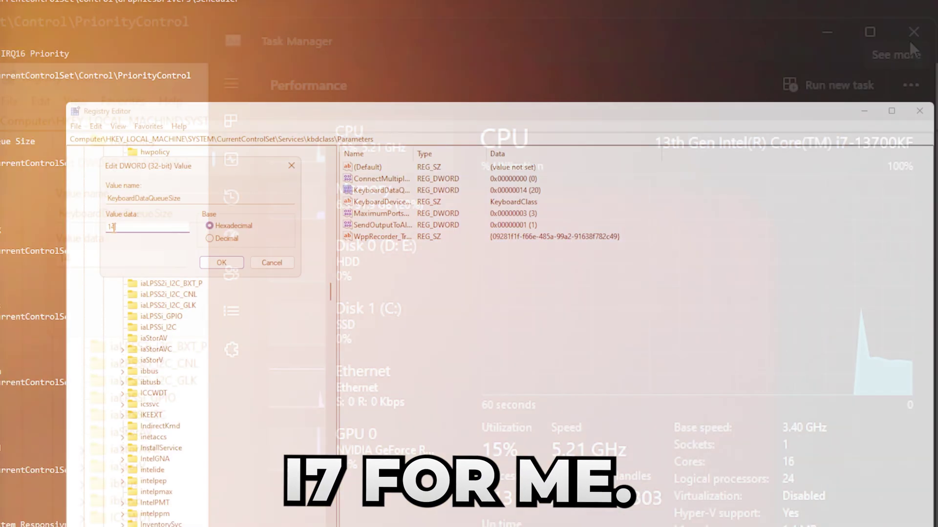
pyautogui.press('BackSpace')
pyautogui.write('2')
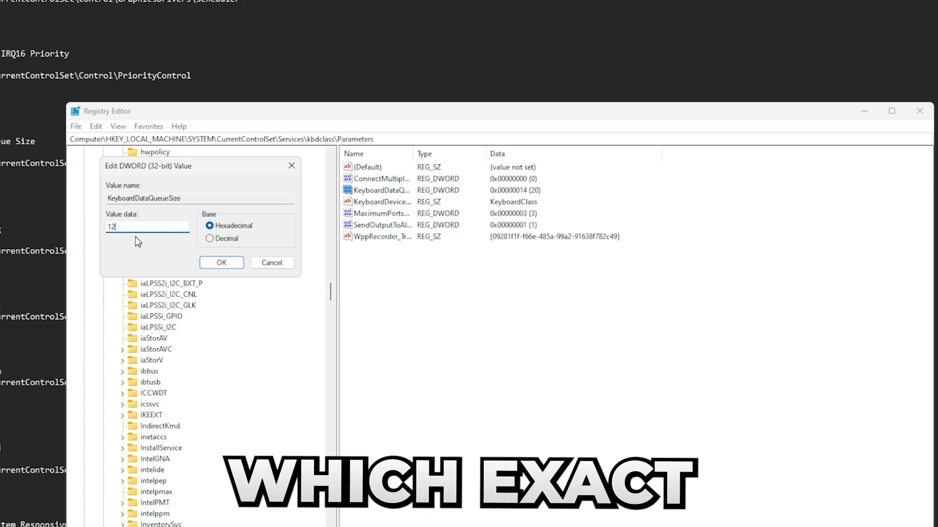
# - Save KeyboardDataQueueSize as 12, then expand mouclass and open MouseDataQueueSize for editing
pyautogui.press('Return')
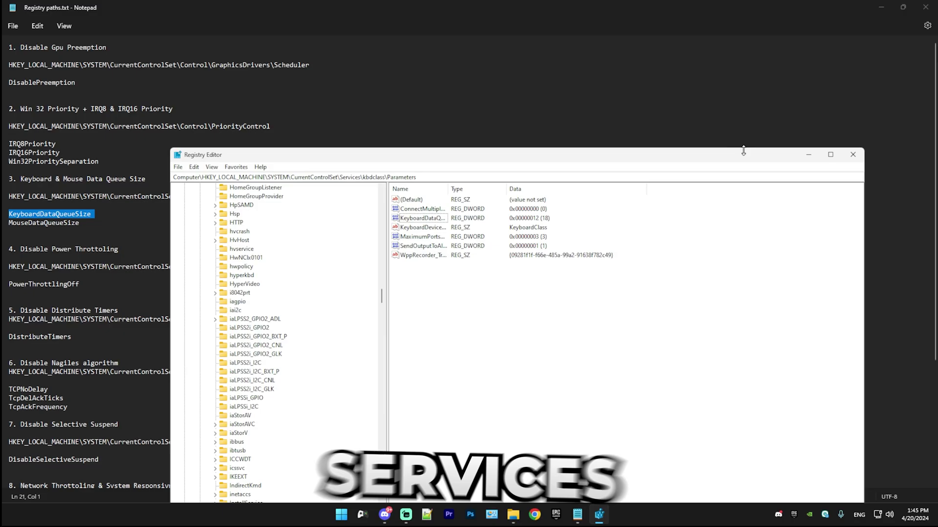
pyautogui.click(830, 155)
pyautogui.press('Left')
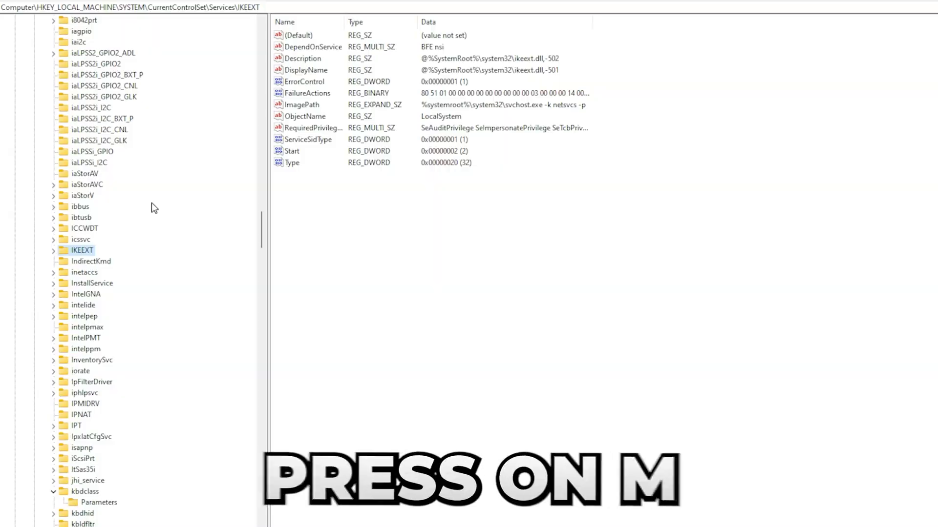
pyautogui.press('m')
pyautogui.scroll(-1, 91, 285)
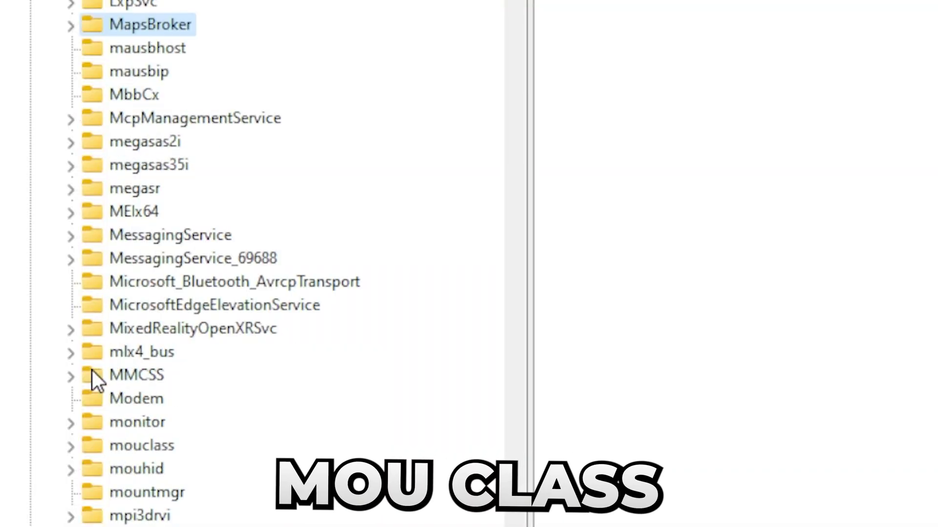
pyautogui.click(121, 447)
pyautogui.doubleClick(114, 447)
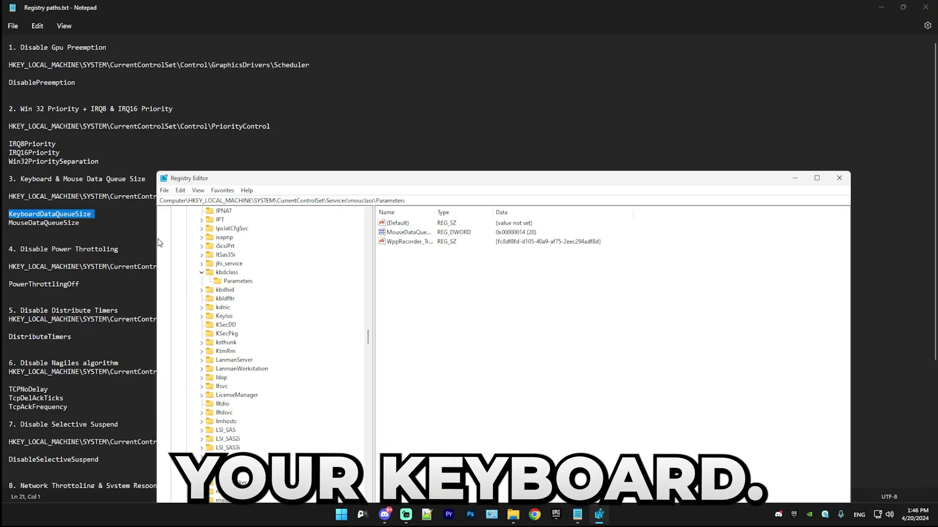
pyautogui.doubleClick(418, 234)
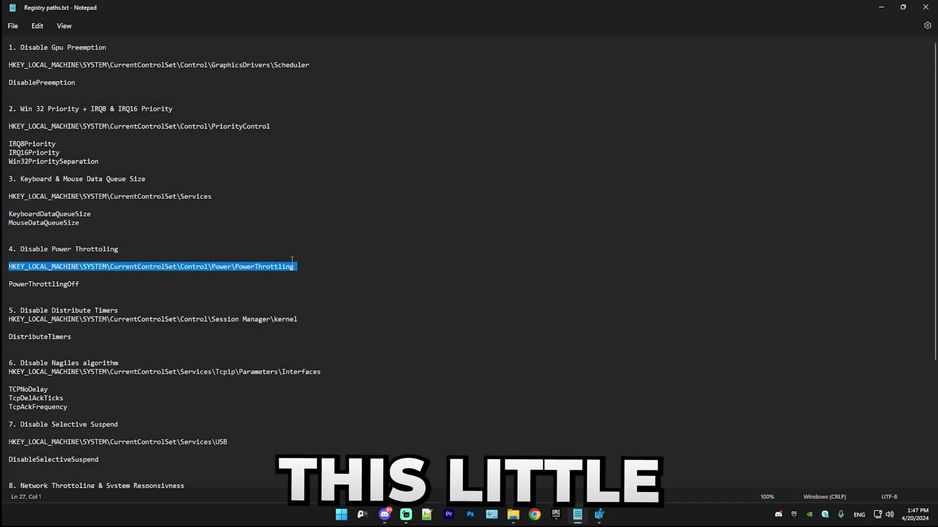
# - Paste the Control\Power\PowerThrottling path from the notes and open the PowerThrottling key
pyautogui.hotkey('alt', 'Tab')
pyautogui.click(419, 201)
pyautogui.write('HKEY_LOCAL_MACHINE\\SYSTEM\\CurrentControlSet\\Control\\Power\\PowerThrottling')
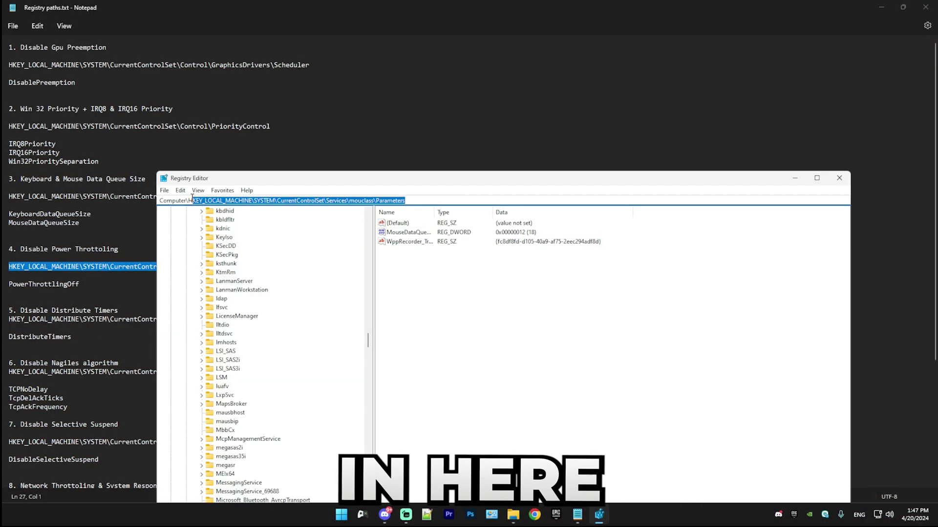
pyautogui.press('Return')
pyautogui.press('super+Up')
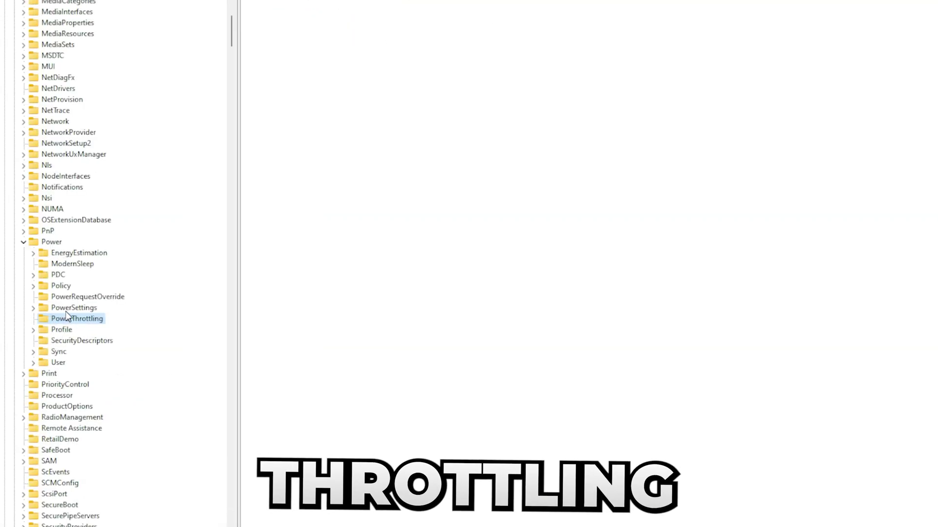
pyautogui.click(59, 308)
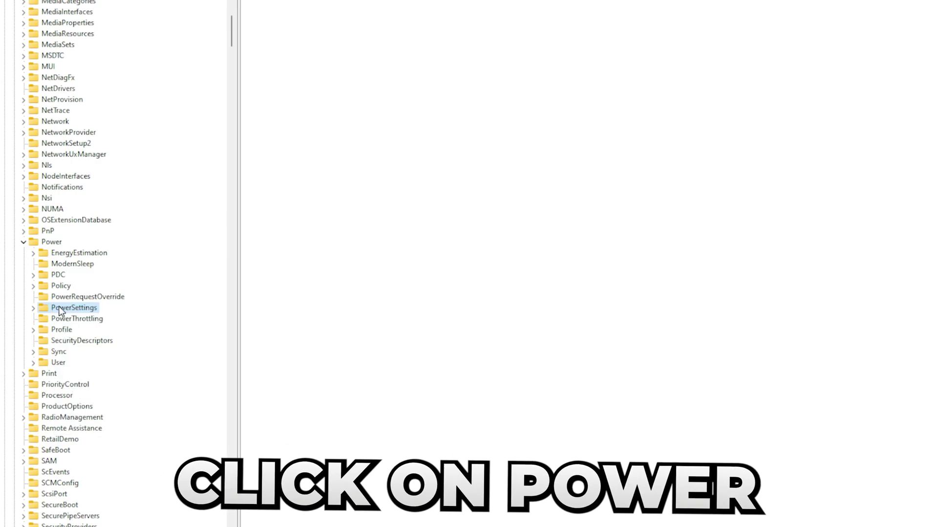
pyautogui.rightClick(58, 307)
pyautogui.moveTo(87, 330)
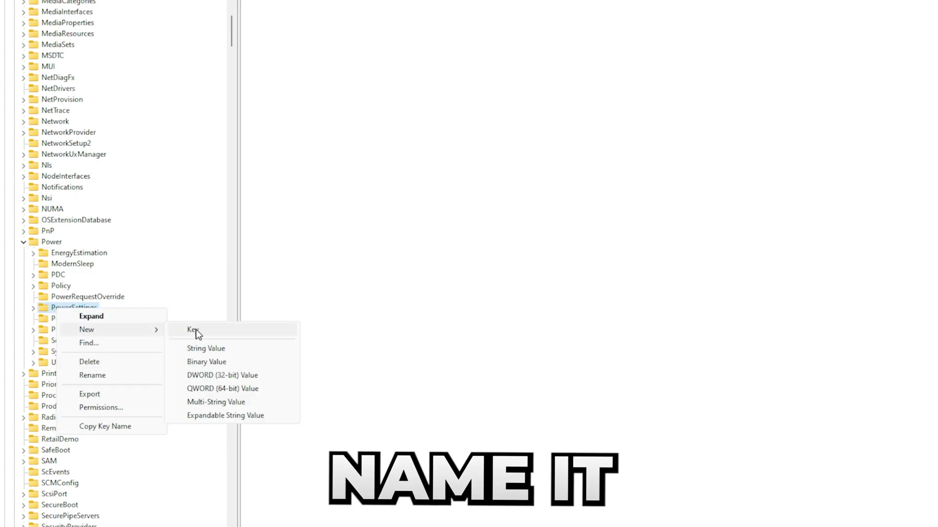
pyautogui.press('Escape')
pyautogui.press('Escape')
pyautogui.click(62, 318)
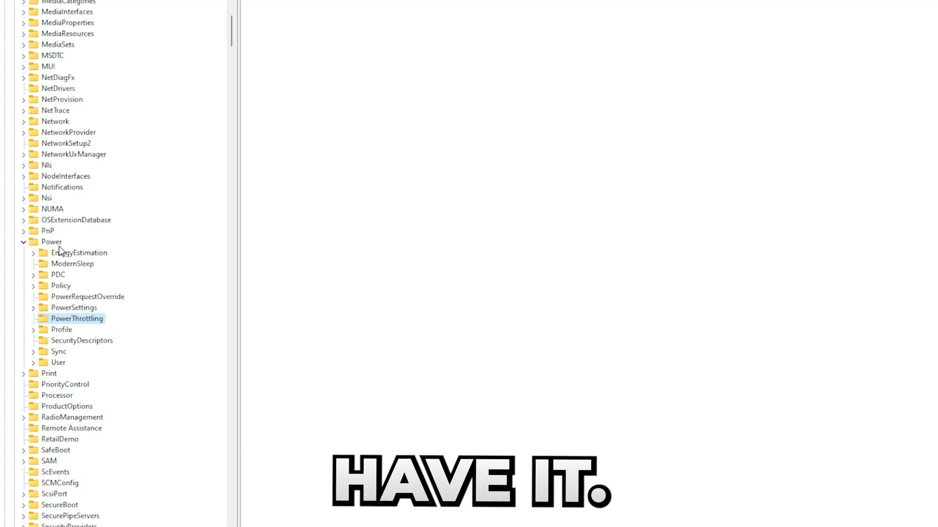
# - Copy the PowerThrottlingOff name from the notes and open that value to set it to 1
pyautogui.click(255, 59)
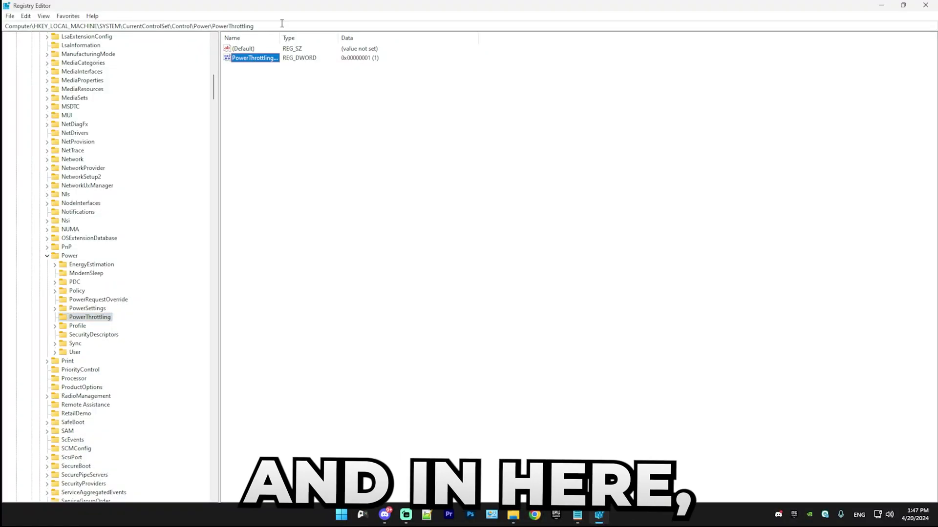
pyautogui.doubleClick(255, 59)
pyautogui.press('Escape')
pyautogui.moveTo(343, 69); pyautogui.dragTo(510, 140)
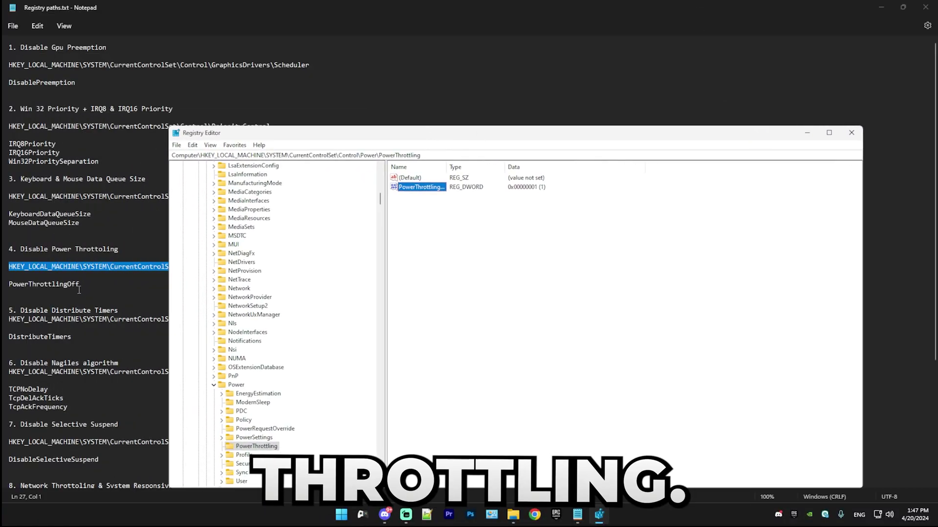
pyautogui.moveTo(80, 284); pyautogui.dragTo(2, 283)
pyautogui.hotkey('alt', 'Tab')
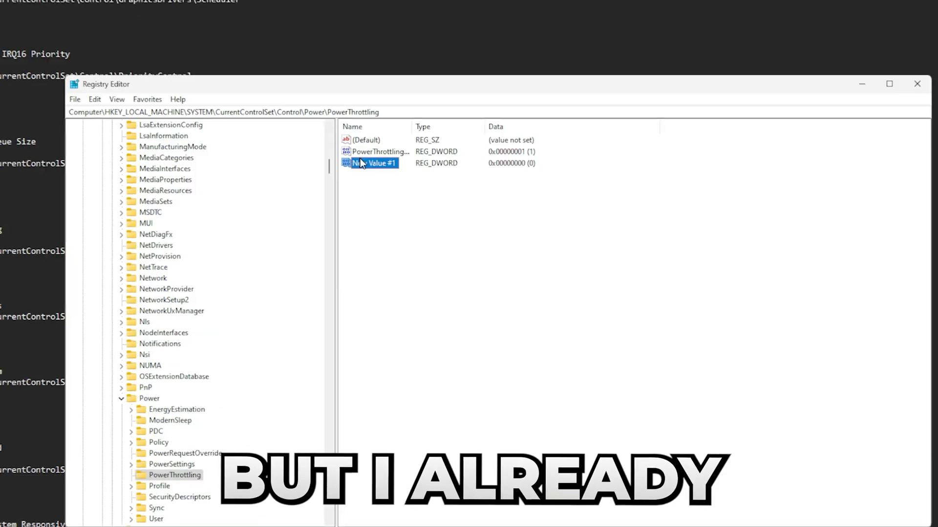
pyautogui.rightClick(415, 188)
pyautogui.doubleClick(376, 152)
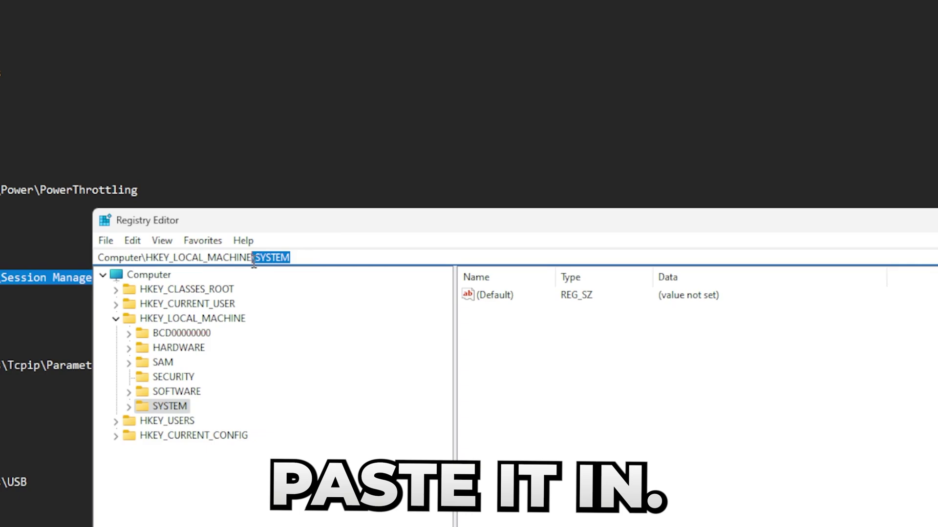
# - Go to Session Manager\kernel and confirm DistributeTimers stays at 1
pyautogui.write('SYSTEM\\CurrentControlSet\\Control\\Session Manager\\kernel')
pyautogui.press('Return')
pyautogui.click(496, 342)
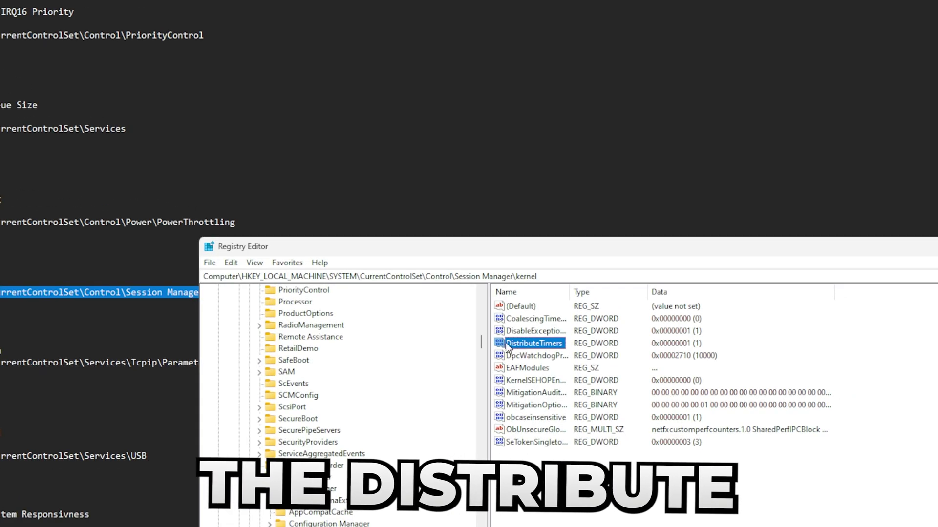
pyautogui.rightClick(542, 476)
pyautogui.moveTo(576, 483)
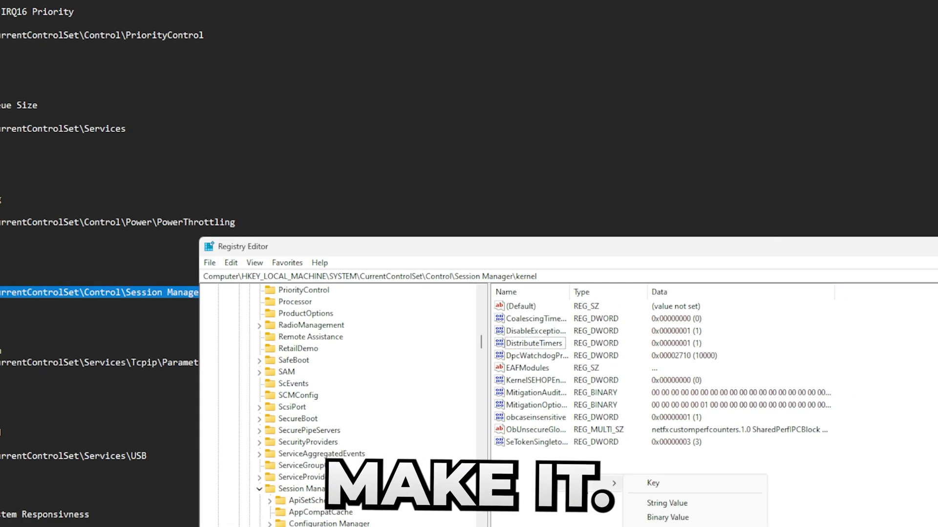
pyautogui.click(588, 246)
pyautogui.moveTo(589, 249); pyautogui.dragTo(553, 188)
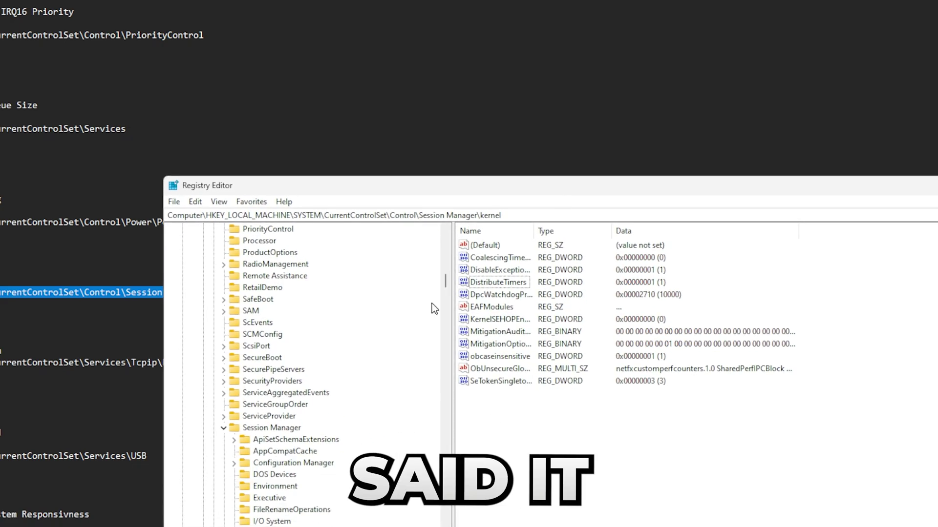
pyautogui.rightClick(489, 411)
pyautogui.moveTo(492, 415)
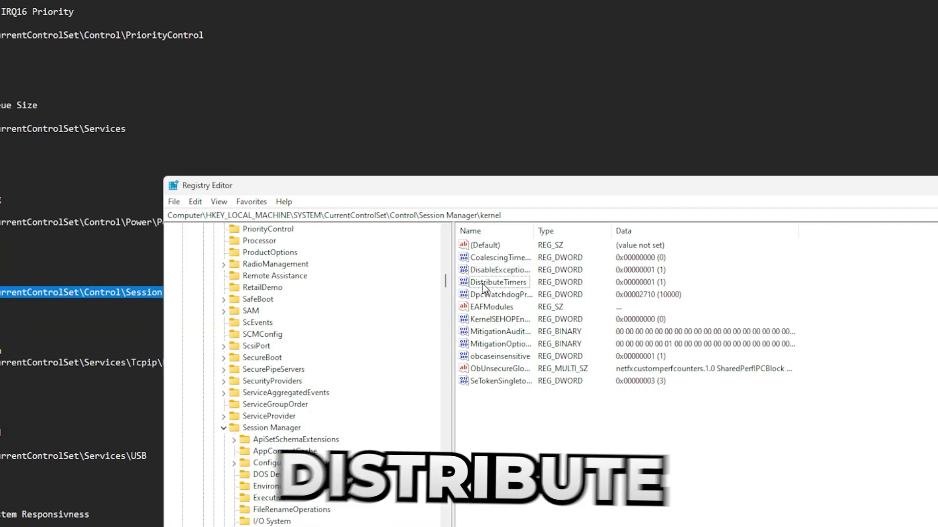
pyautogui.doubleClick(497, 283)
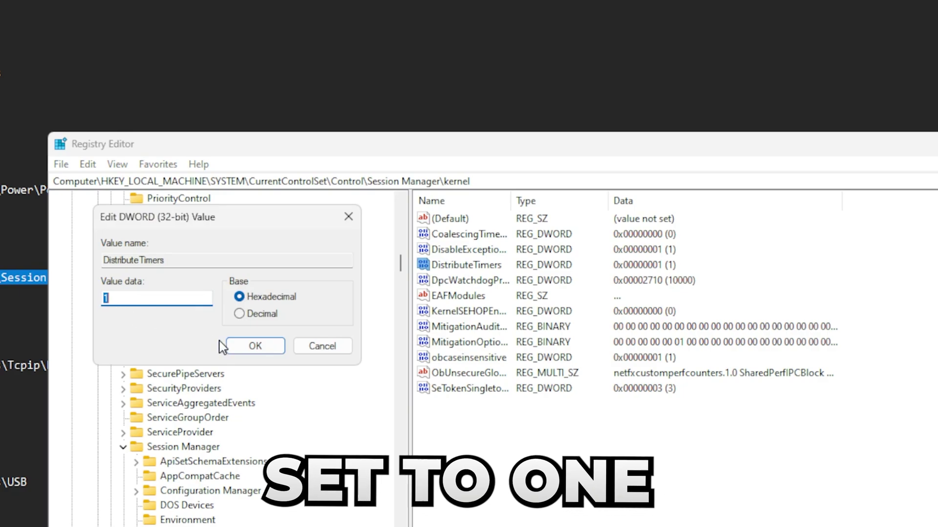
pyautogui.click(329, 347)
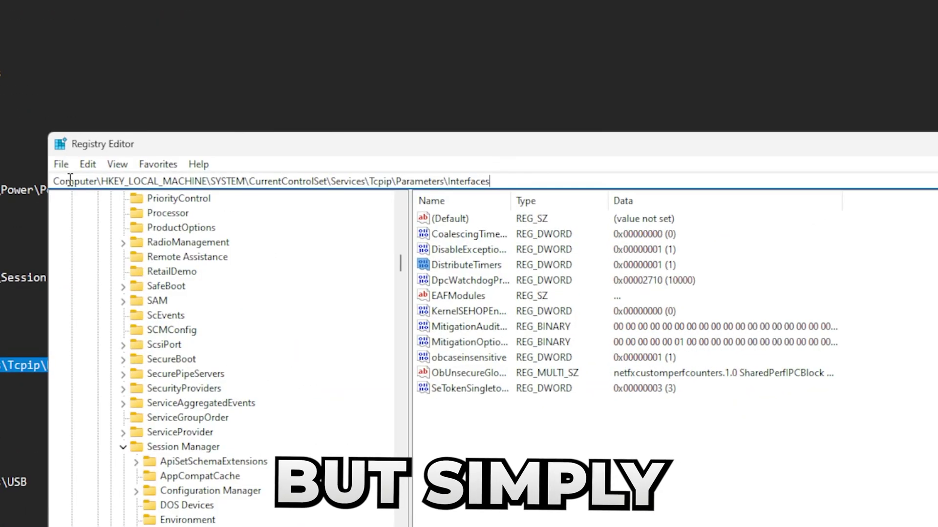
# - Open Tcpip\Parameters\Interfaces and check each GUID subkey to find the one with DHCP values
pyautogui.press('Return')
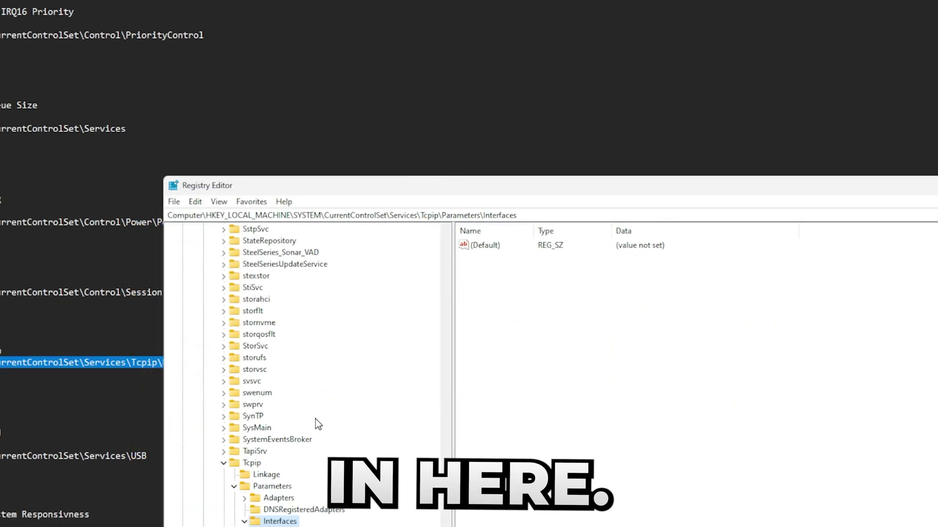
pyautogui.moveTo(555, 180); pyautogui.dragTo(464, 32)
pyautogui.scroll(-1, 224, 332)
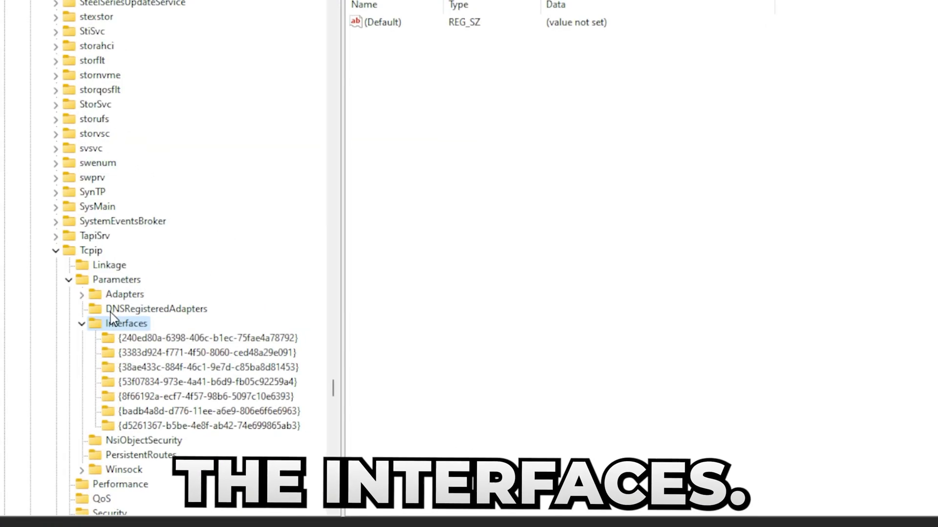
pyautogui.click(230, 340)
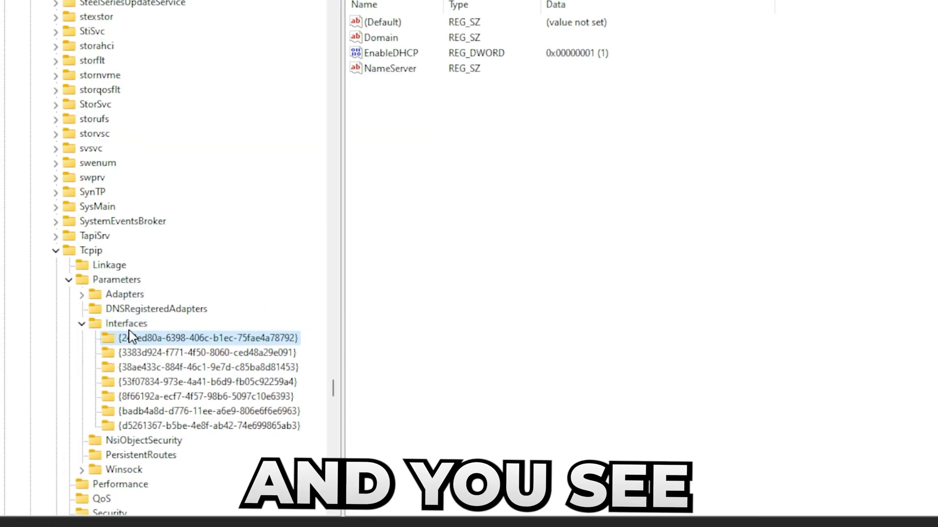
pyautogui.click(142, 352)
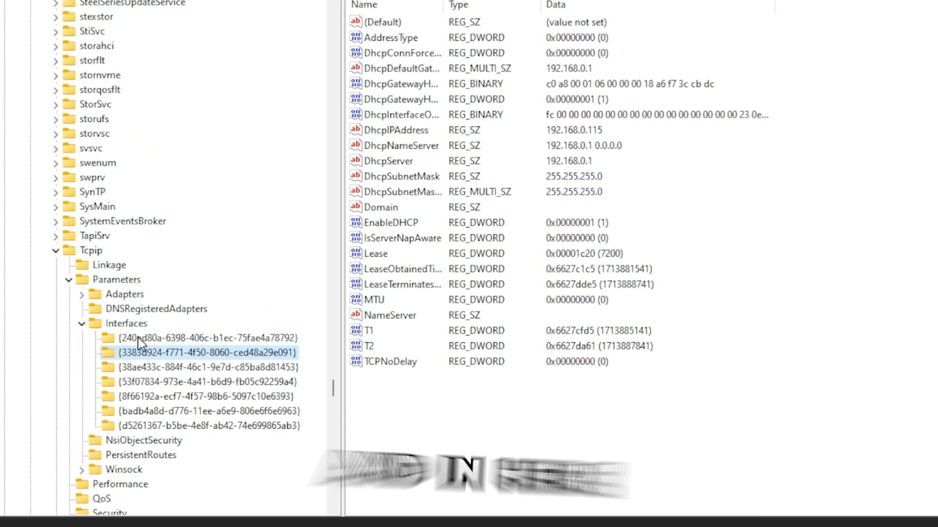
pyautogui.click(148, 368)
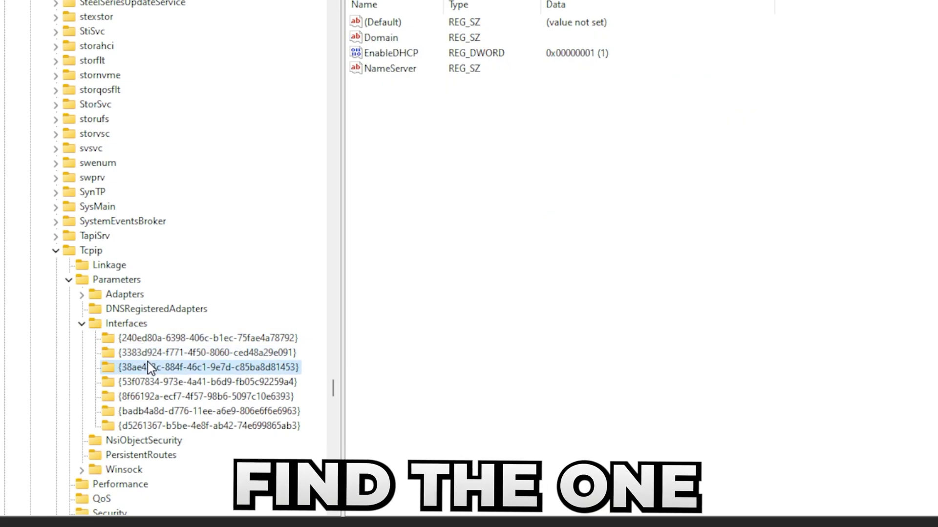
pyautogui.click(147, 354)
pyautogui.click(147, 411)
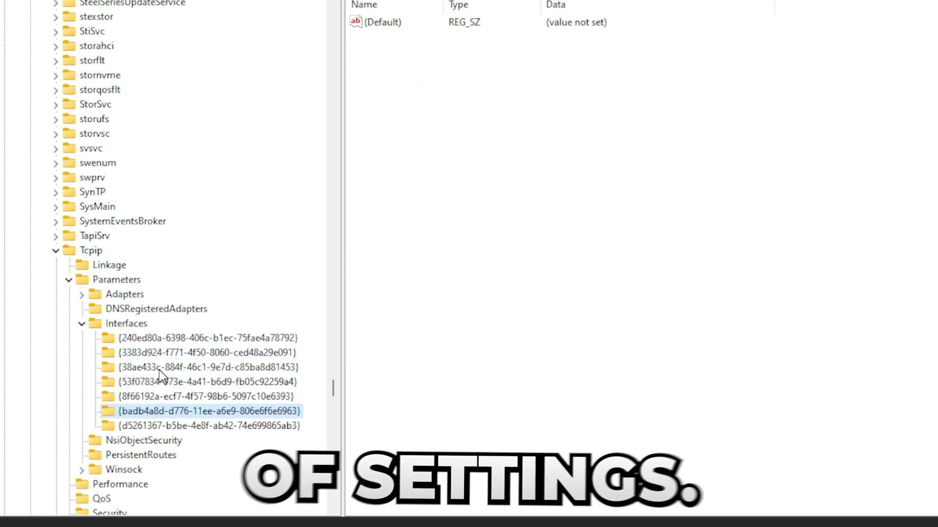
pyautogui.click(159, 353)
pyautogui.click(183, 370)
pyautogui.click(174, 413)
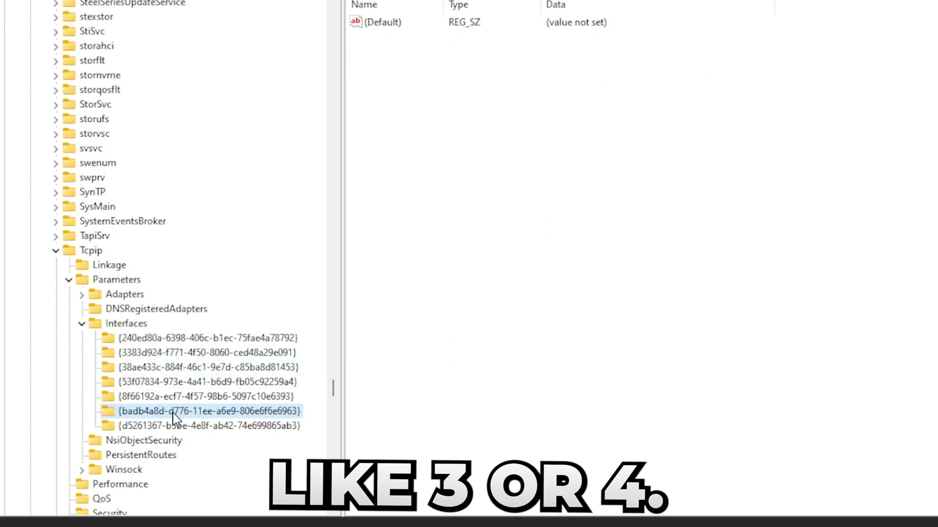
pyautogui.click(173, 424)
pyautogui.click(166, 354)
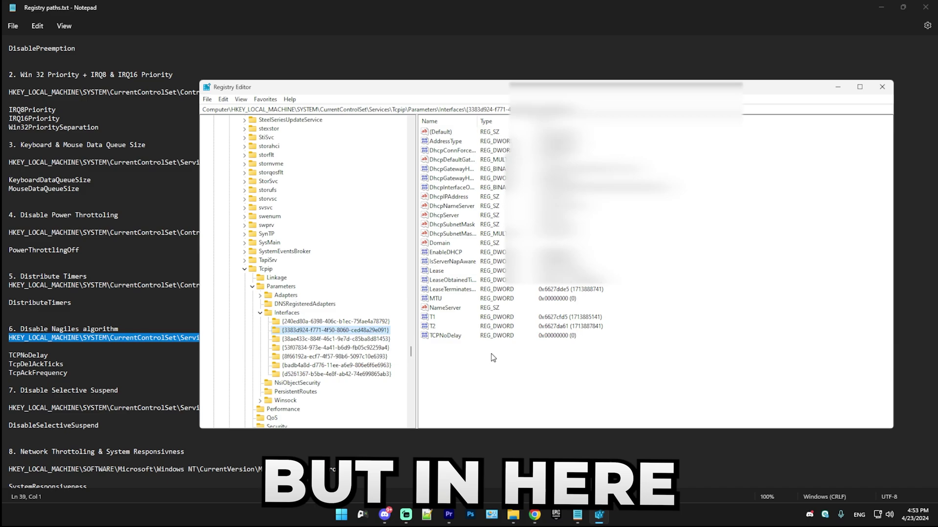
# - Bring up the registry paths notes at the Disable Nagle's algorithm entry
pyautogui.click(51, 355)
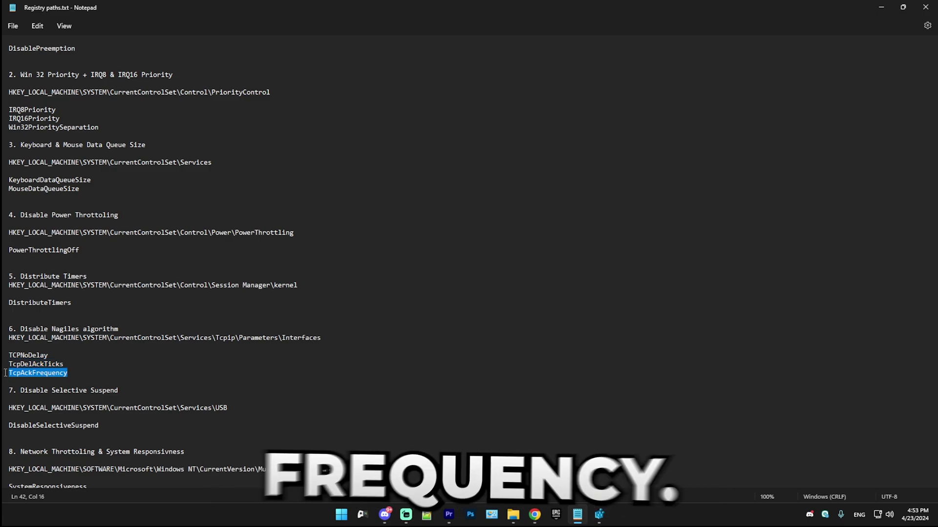
pyautogui.hotkey('alt', 'Tab')
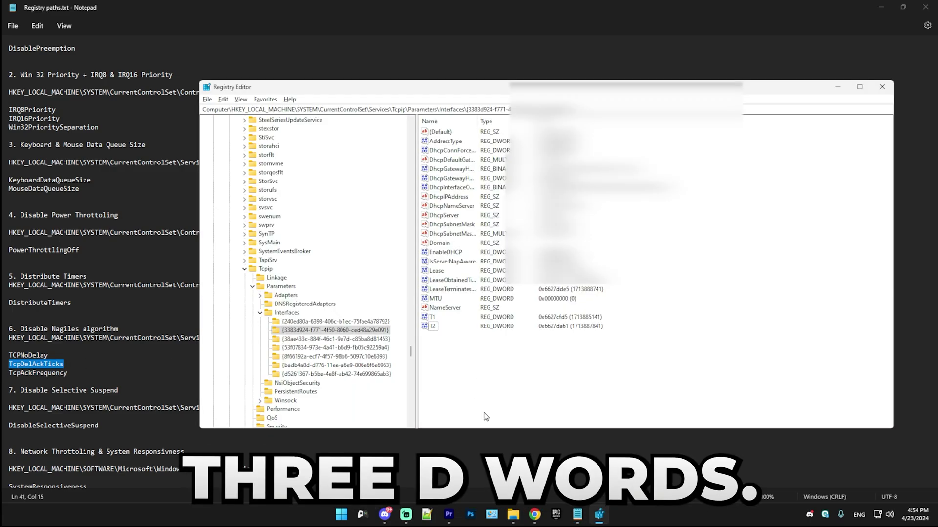
pyautogui.click(65, 358)
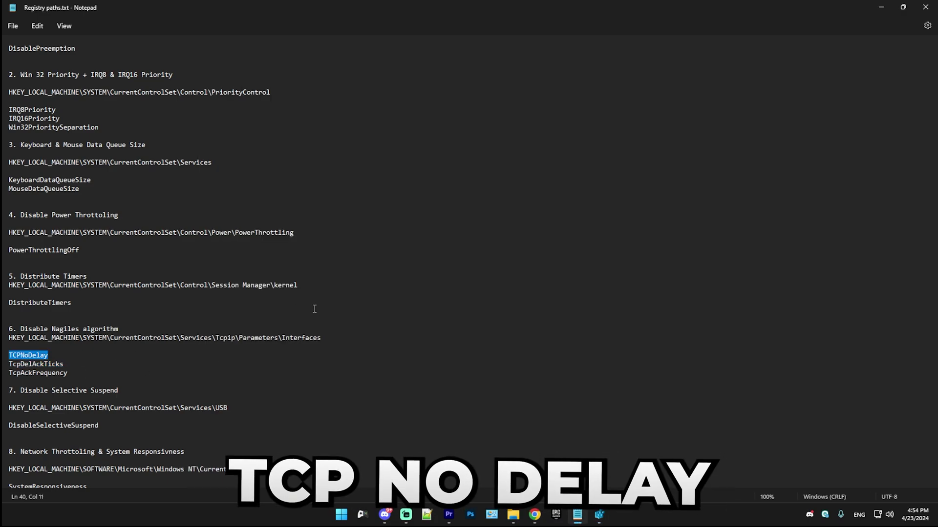
# - Create a TCPNoDelay DWORD in the interface key with data 1
pyautogui.hotkey('alt', 'Tab')
pyautogui.rightClick(450, 350)
pyautogui.moveTo(474, 356)
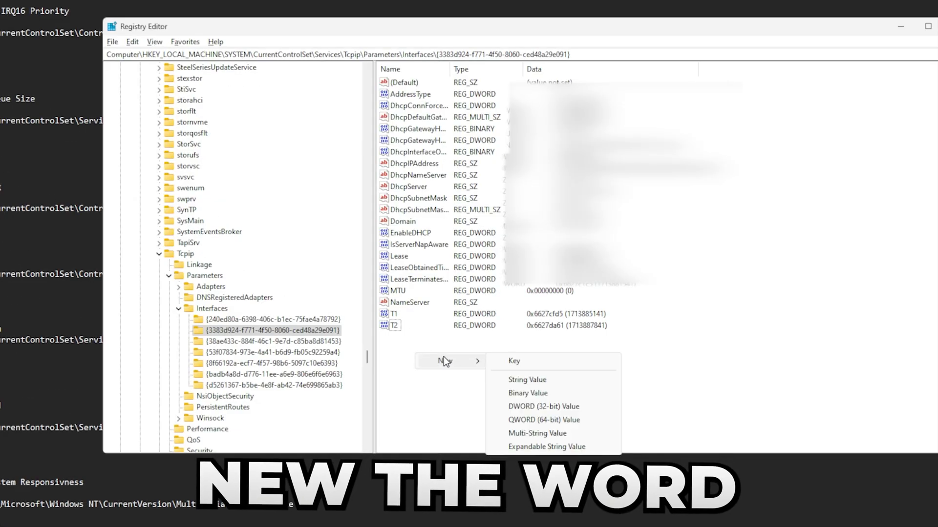
pyautogui.click(544, 406)
pyautogui.write('TCPNoDelay')
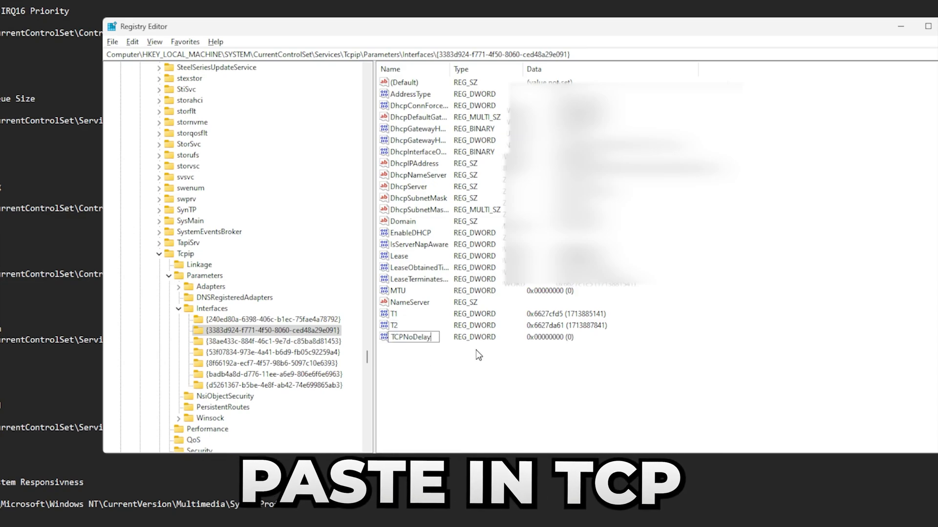
pyautogui.press('Return')
pyautogui.press('Return')
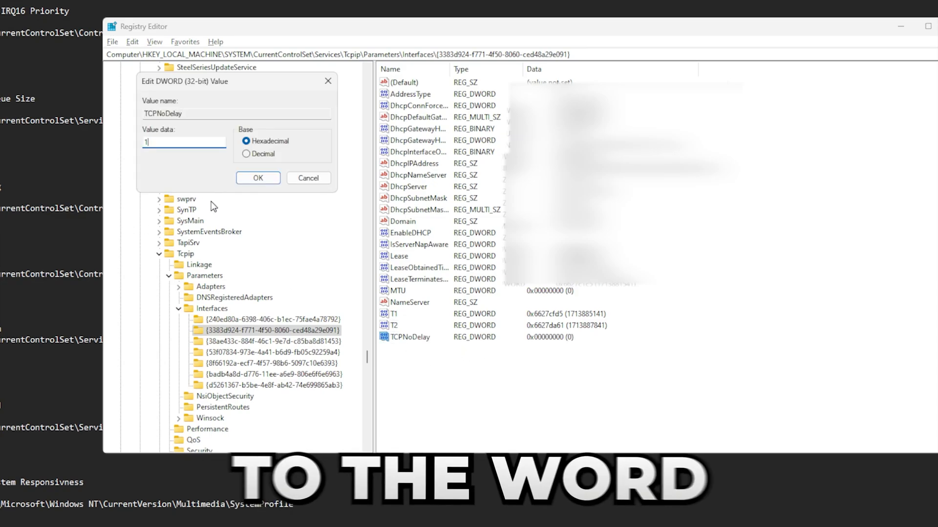
pyautogui.click(258, 178)
# - Create a TcpDelAckTicks DWORD in the interface key, leaving it at 0
pyautogui.doubleClick(1, 365)
pyautogui.hotkey('ctrl', 'c')
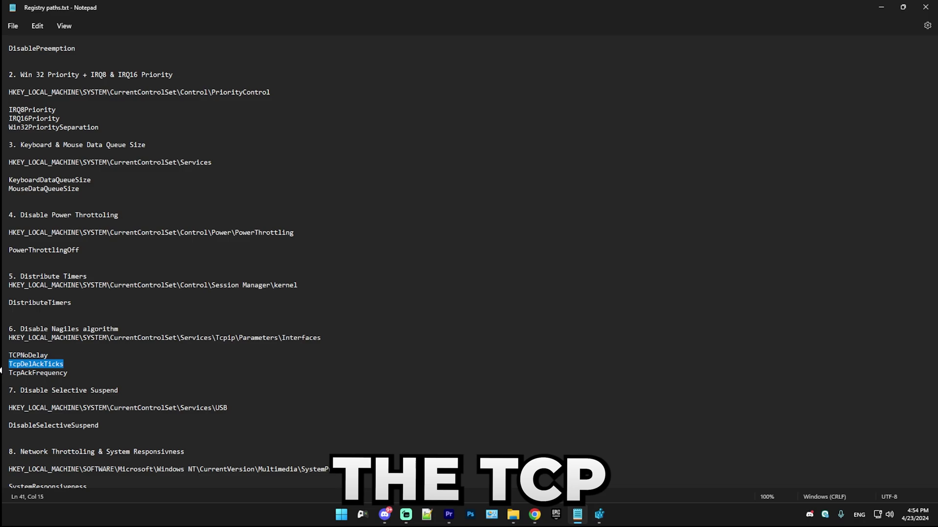
pyautogui.hotkey('alt', 'Tab')
pyautogui.rightClick(461, 359)
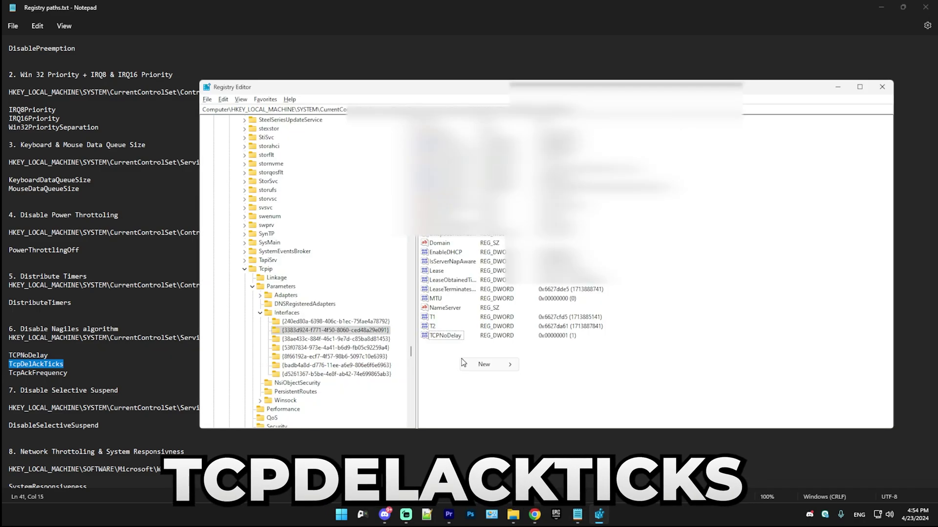
pyautogui.moveTo(503, 367)
pyautogui.click(544, 419)
pyautogui.hotkey('ctrl', 'v')
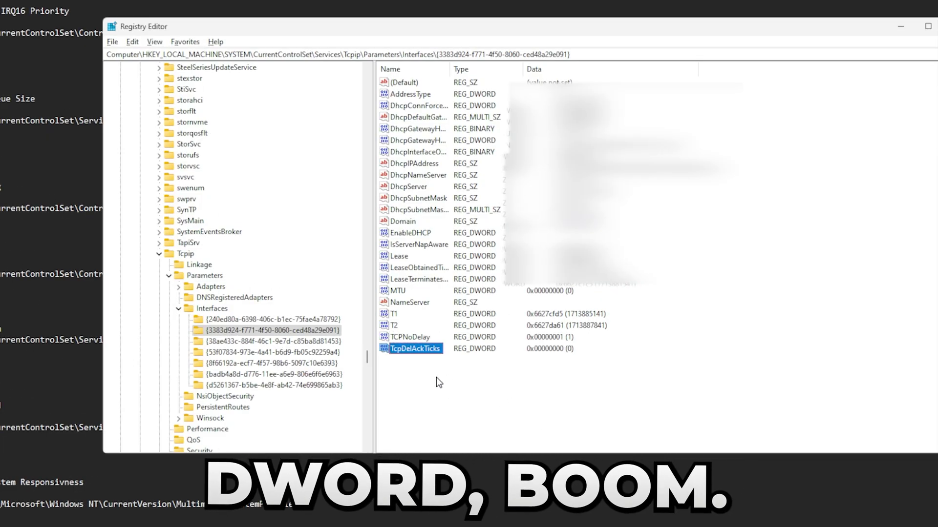
pyautogui.press('Return')
pyautogui.press('Return')
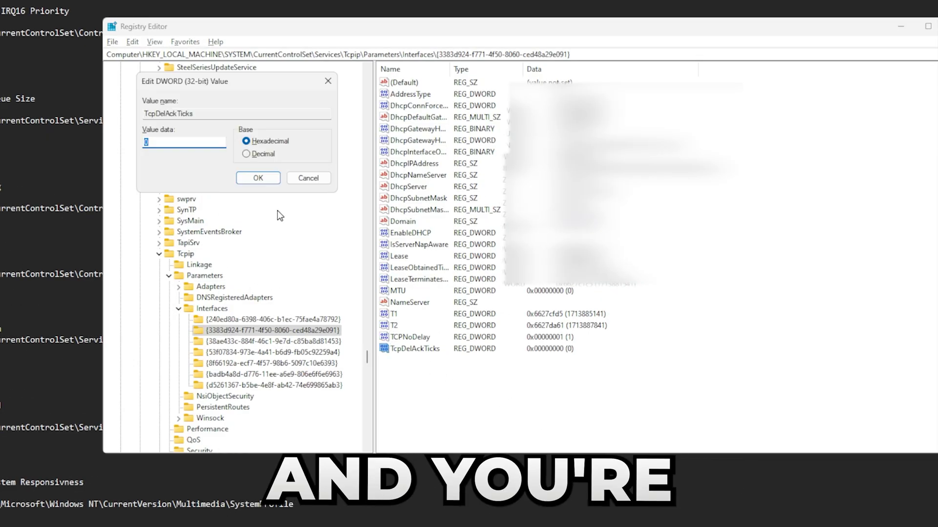
pyautogui.click(248, 178)
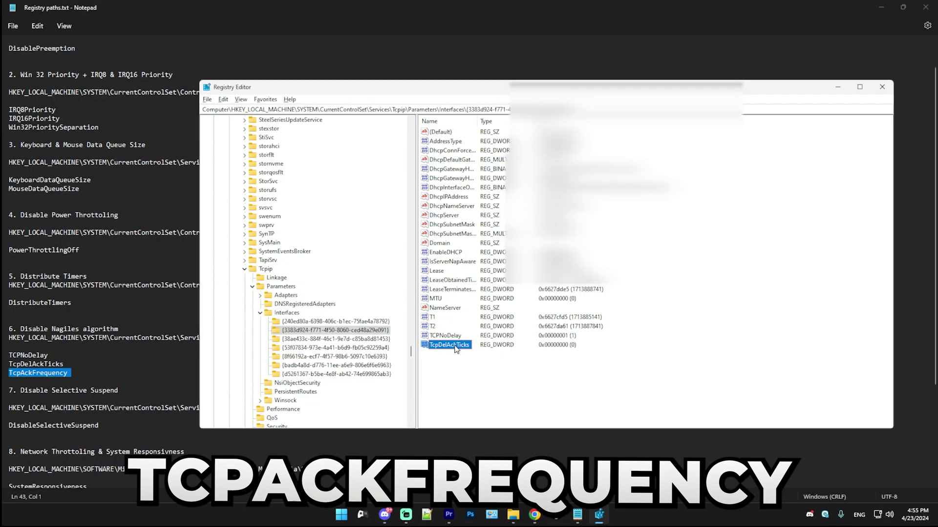
# - Add a new DWORD value for TcpAckFrequency in the interface key
pyautogui.rightClick(455, 377)
pyautogui.moveTo(481, 382)
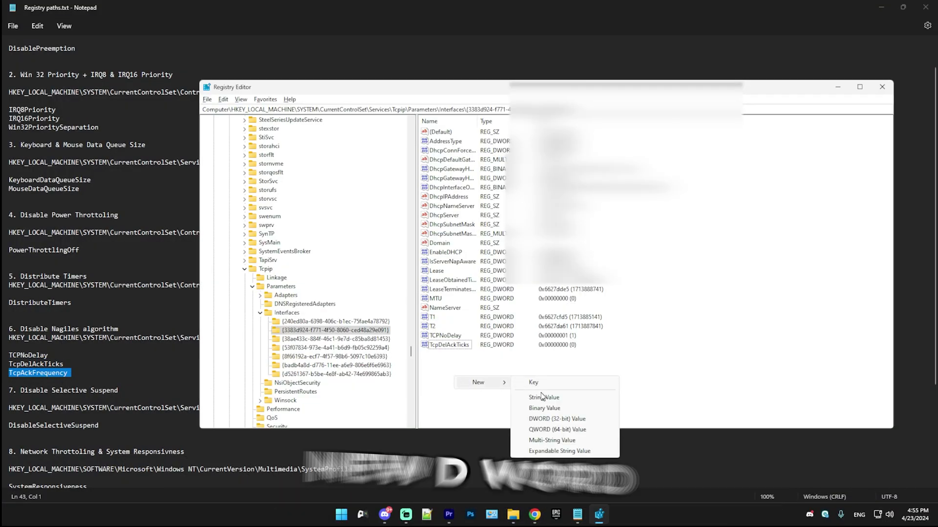
pyautogui.click(536, 419)
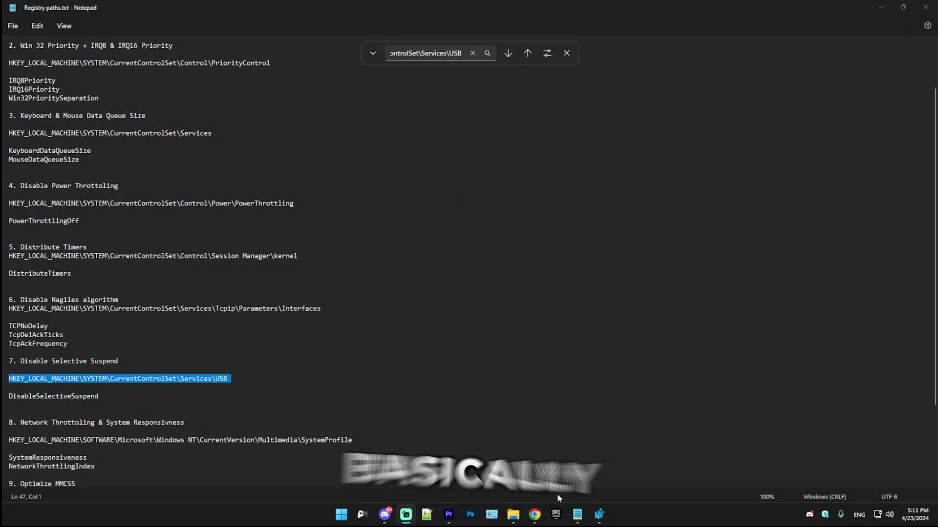
# - Under Services\USB, create a DisableSelectiveSuspend DWORD and set it to 1
pyautogui.click(602, 514)
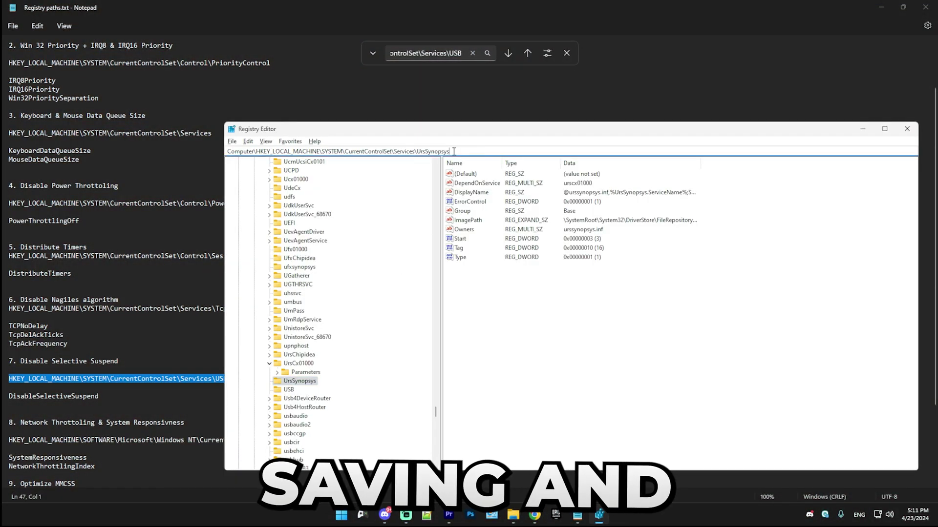
pyautogui.press('BackSpace')
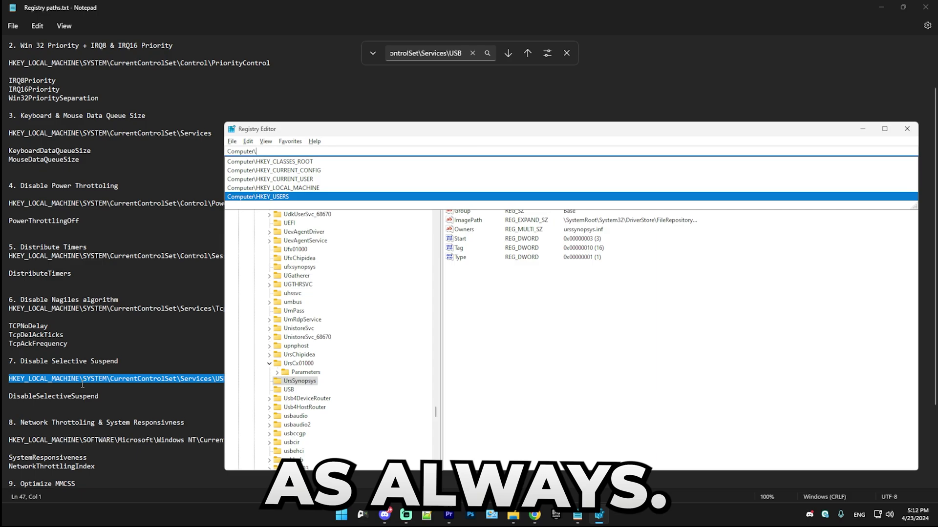
pyautogui.moveTo(103, 396); pyautogui.dragTo(5, 396)
pyautogui.hotkey('ctrl', 'c')
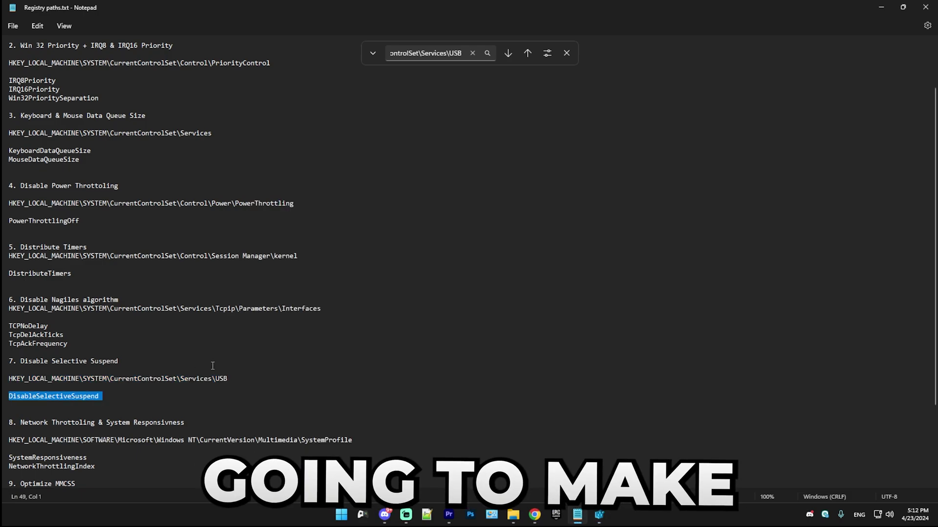
pyautogui.hotkey('alt', 'Tab')
pyautogui.moveTo(513, 195)
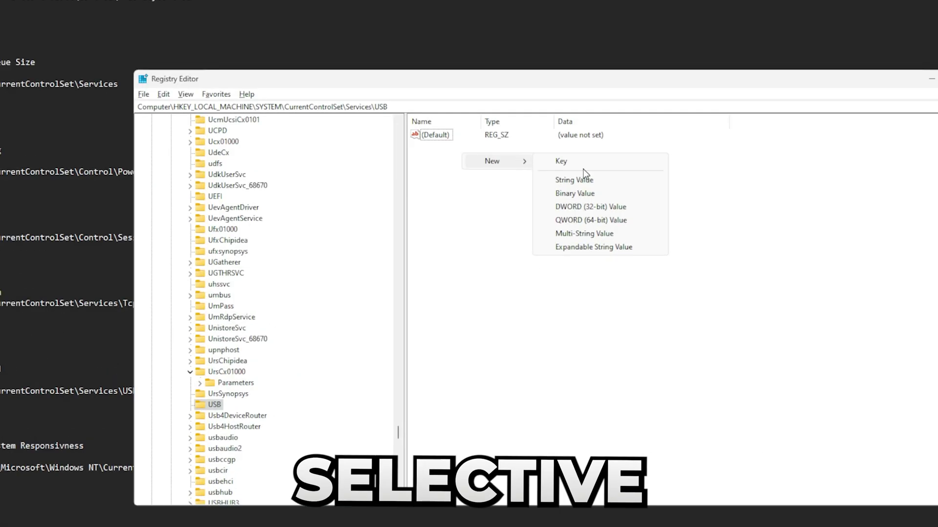
pyautogui.click(587, 208)
pyautogui.hotkey('ctrl', 'v')
pyautogui.doubleClick(455, 147)
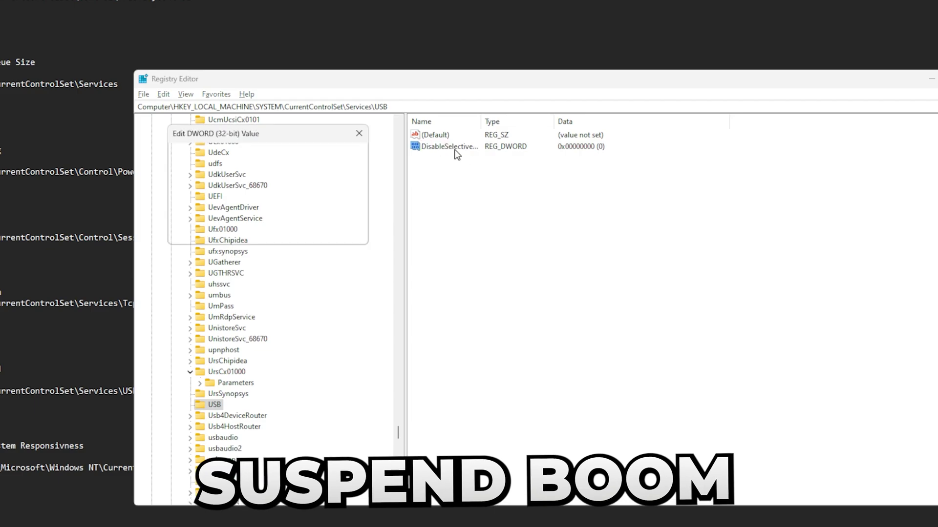
pyautogui.click(293, 233)
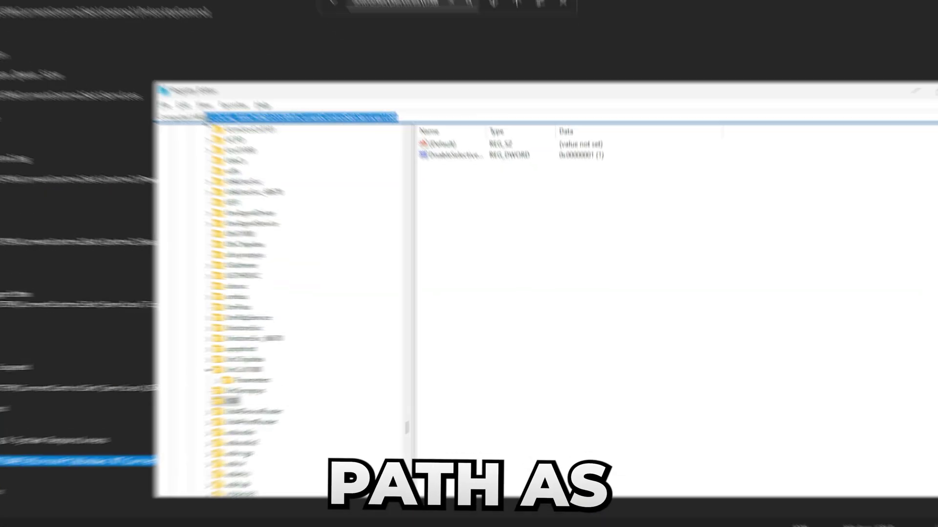
# - In Multimedia\SystemProfile, set NetworkThrottlingIndex to ffffffff and keep SystemResponsiveness at 0
pyautogui.write('HKEY_LOCAL_MACHINE\\SOFTWARE\\Microsoft\\Windows NT\\CurrentVersion\\Multimedia\\SystemProfile')
pyautogui.press('Return')
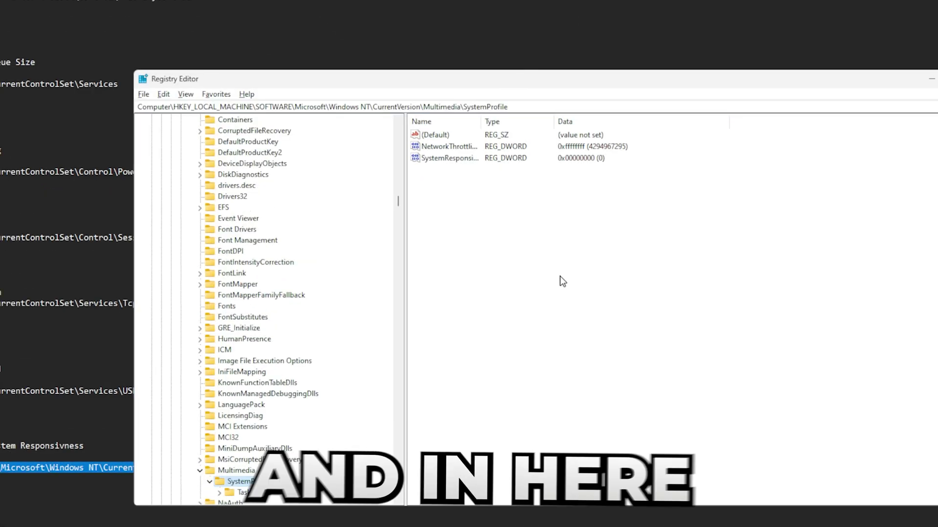
pyautogui.doubleClick(442, 148)
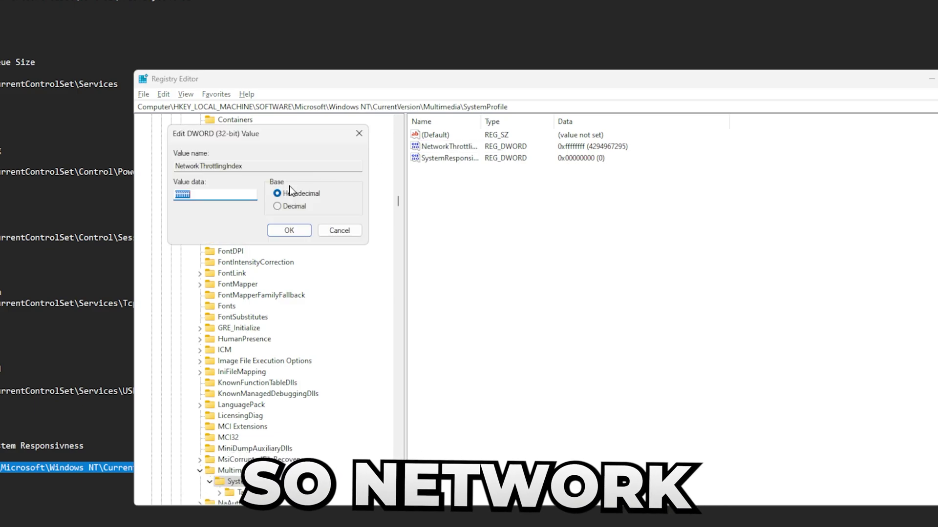
pyautogui.write('ffff')
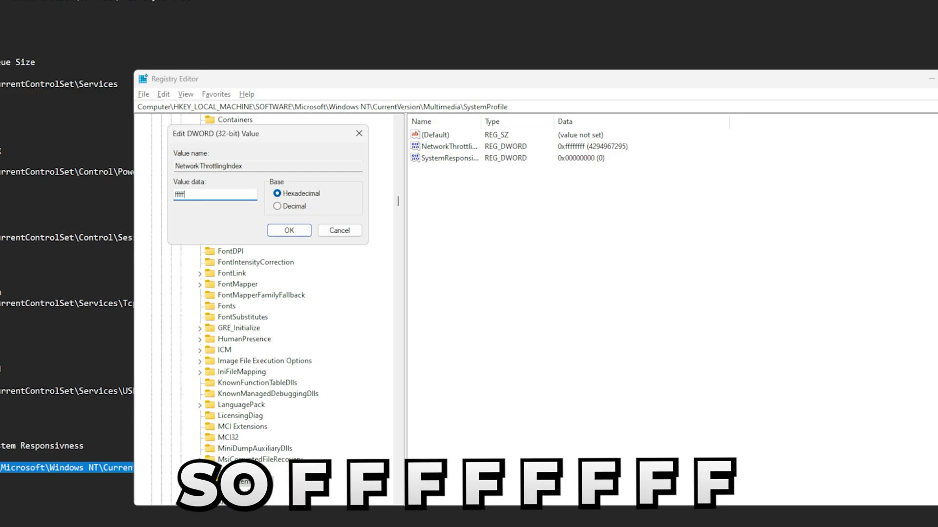
pyautogui.write('ffff')
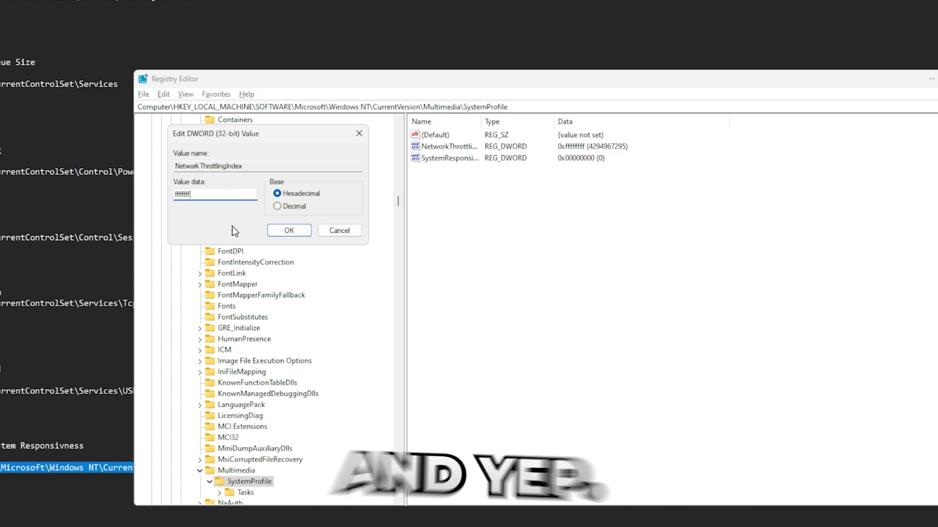
pyautogui.click(289, 230)
pyautogui.click(440, 158)
pyautogui.doubleClick(441, 157)
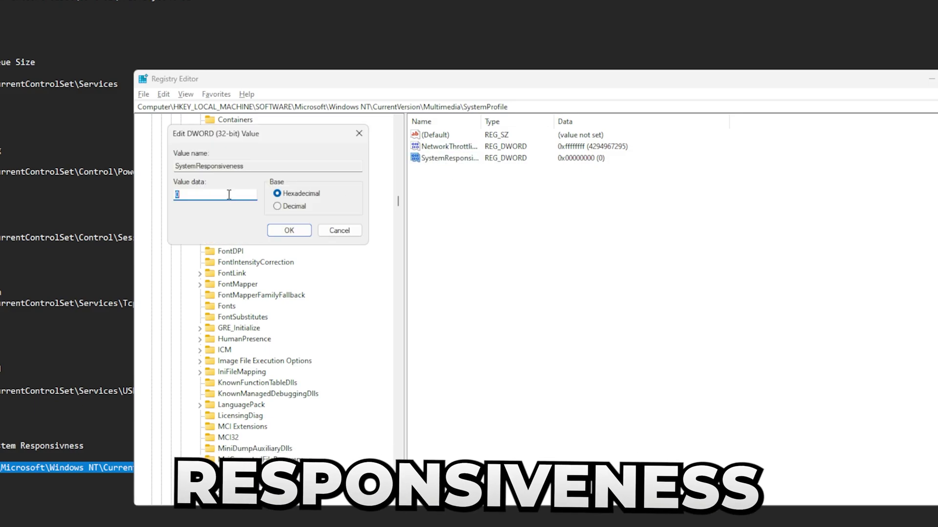
pyautogui.click(293, 231)
pyautogui.click(663, 238)
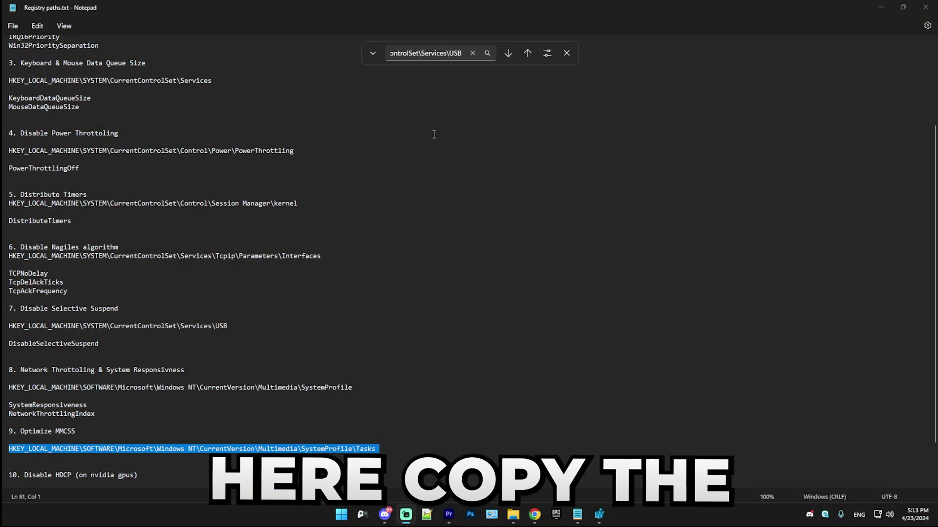
# - In Tasks\Games, confirm GPU Priority 18, Latency Sensitive True, Priority 2, Scheduling Category and SFIO Priority High
pyautogui.click(608, 525)
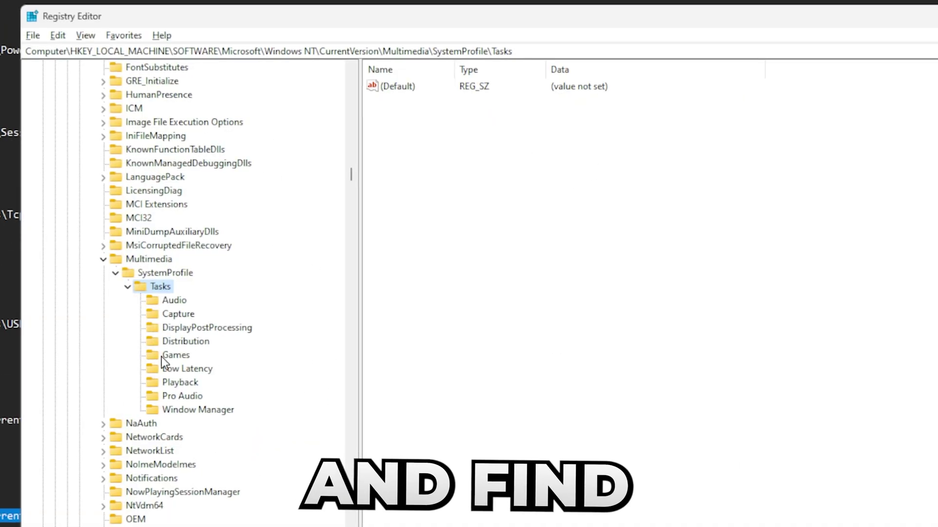
pyautogui.click(165, 355)
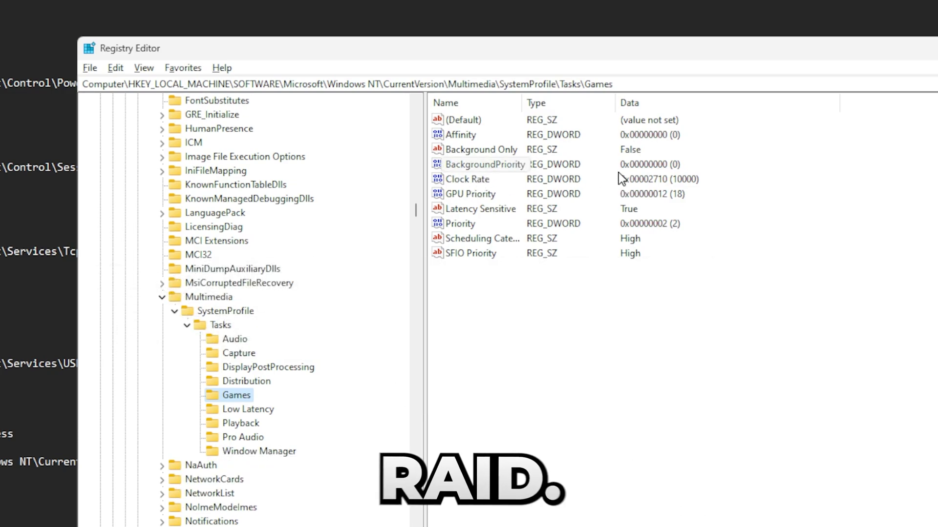
pyautogui.doubleClick(469, 198)
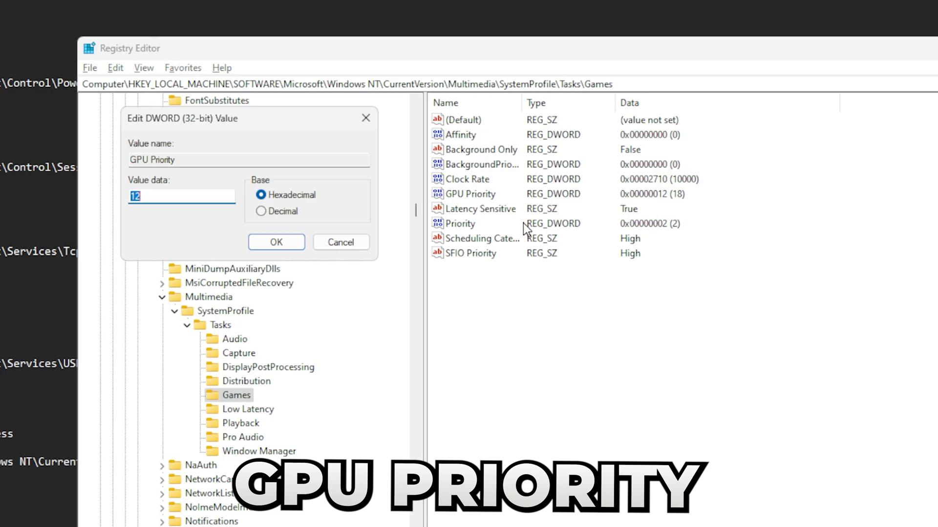
pyautogui.click(258, 240)
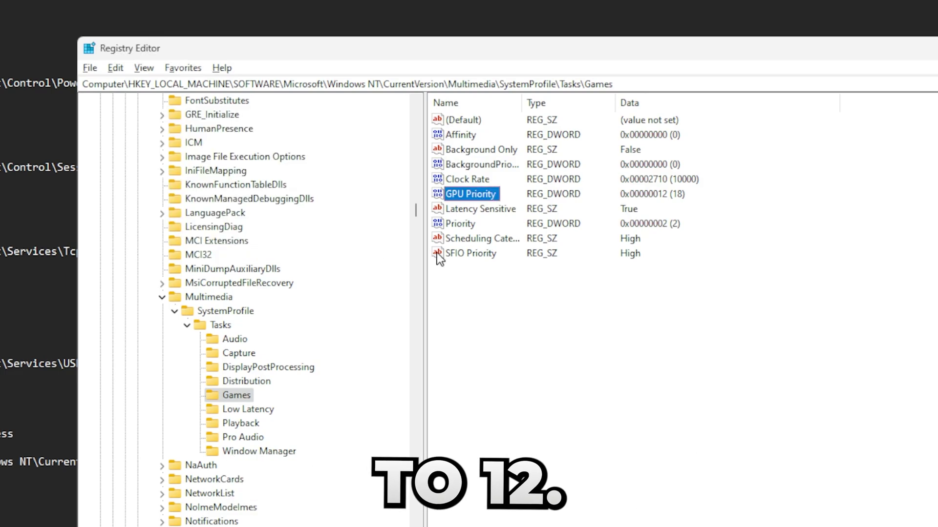
pyautogui.doubleClick(473, 209)
pyautogui.click(303, 217)
pyautogui.doubleClick(468, 223)
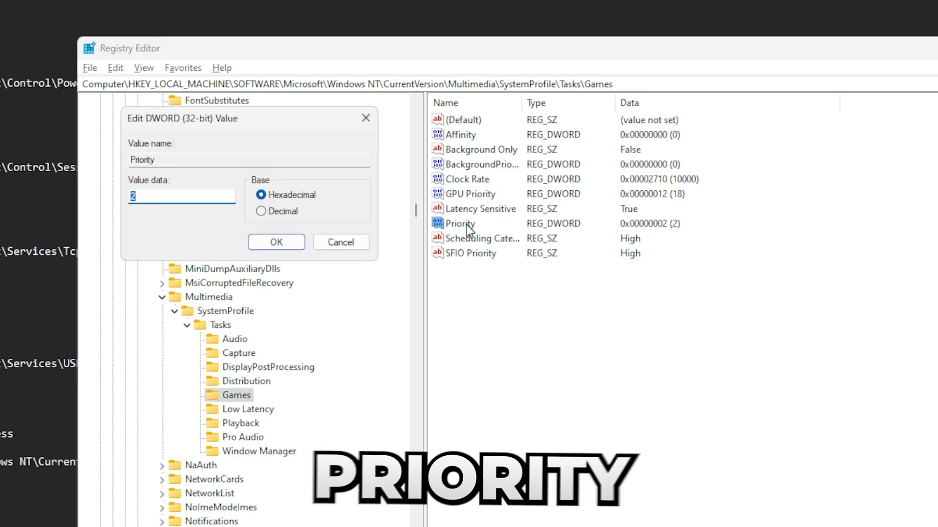
pyautogui.click(276, 241)
pyautogui.doubleClick(481, 238)
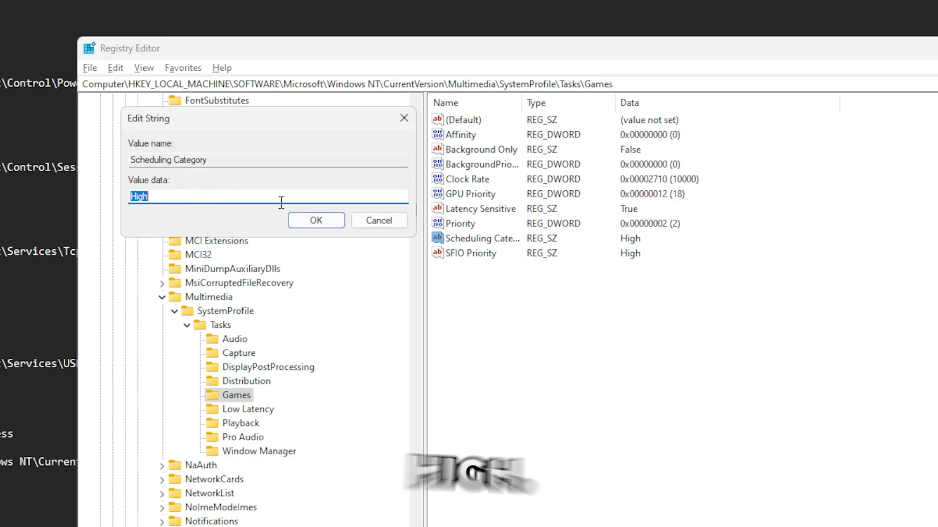
pyautogui.click(307, 219)
pyautogui.doubleClick(470, 253)
pyautogui.click(315, 220)
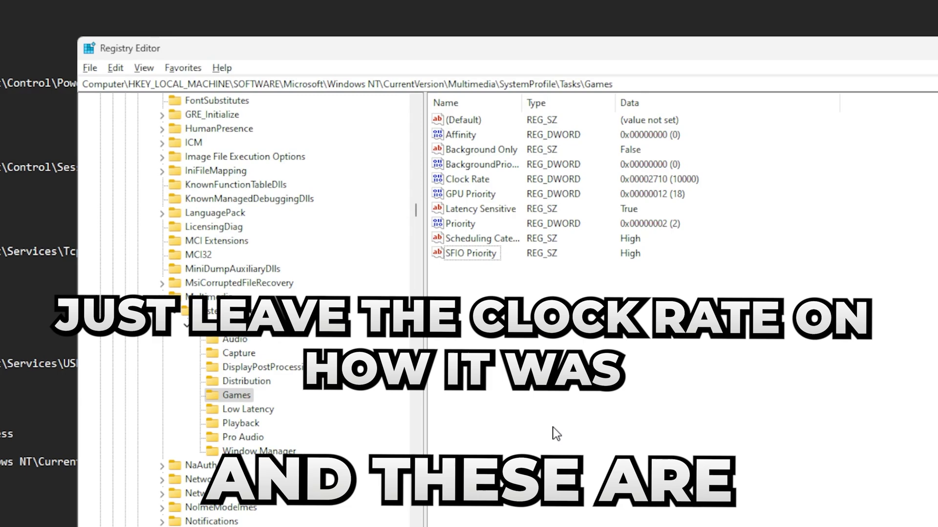
pyautogui.moveTo(632, 370); pyautogui.dragTo(424, 133)
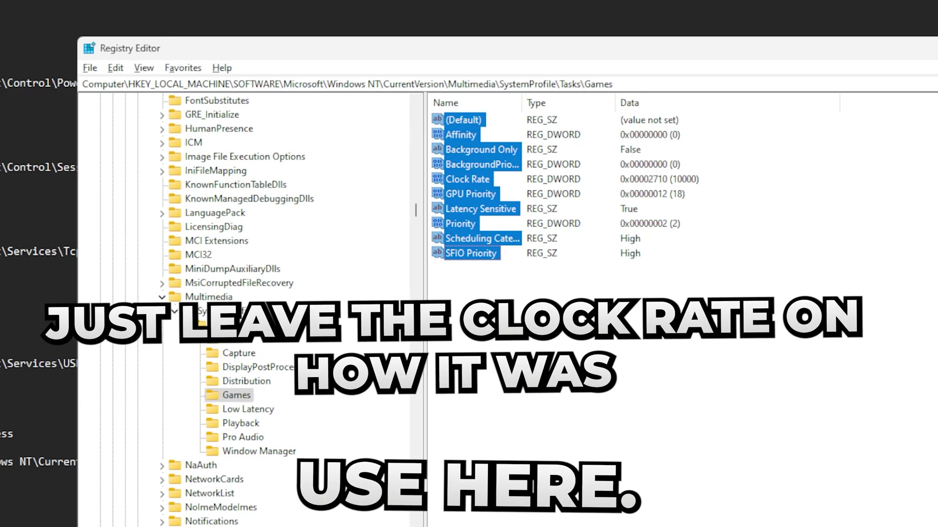
# - Open the Class\{4d36e968-e325-11ce-bfc1-08002be10318}\0000 key for the NVIDIA RTX 3080 adapter
pyautogui.click(552, 240)
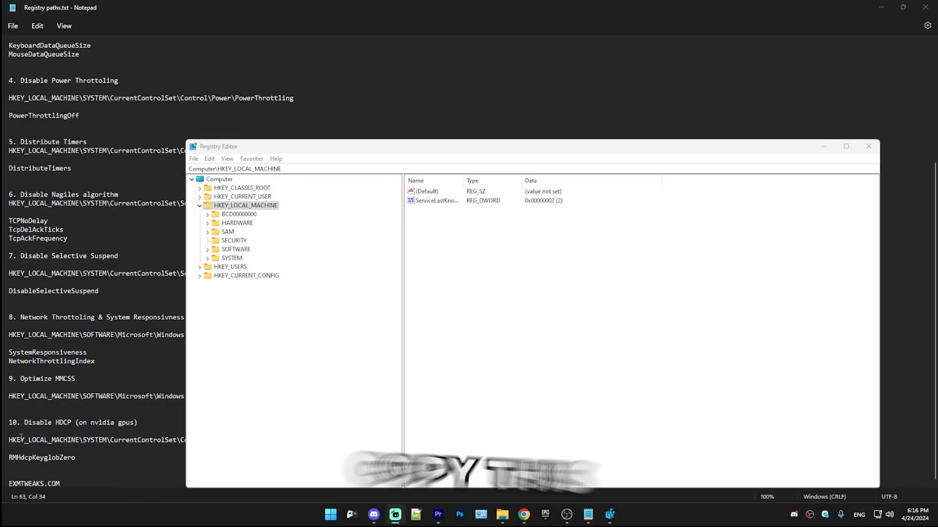
pyautogui.click(17, 440)
pyautogui.hotkey('alt', 'Tab')
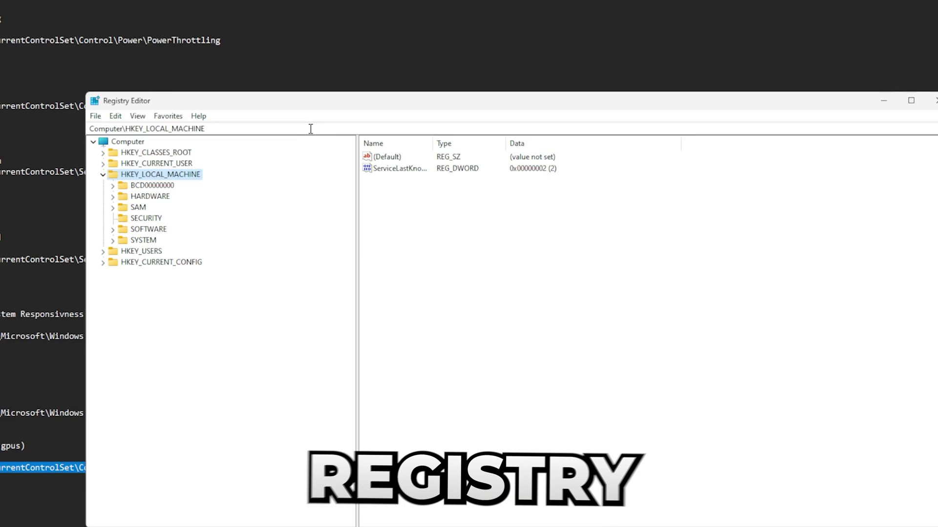
pyautogui.write('HKEY_LOCAL_MACHINE\\SYSTEM\\CurrentControlSet\\Control\\Class\\{4d36e968-e325-11ce-bfc1-08002be10318}\\0000')
pyautogui.press('Return')
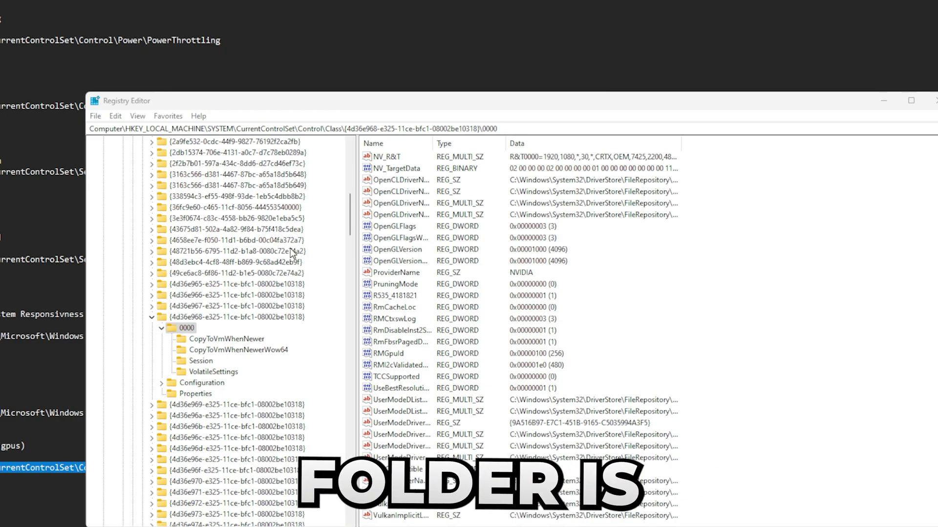
pyautogui.scroll(-1, 349, 240)
pyautogui.scroll(10, 463, 215)
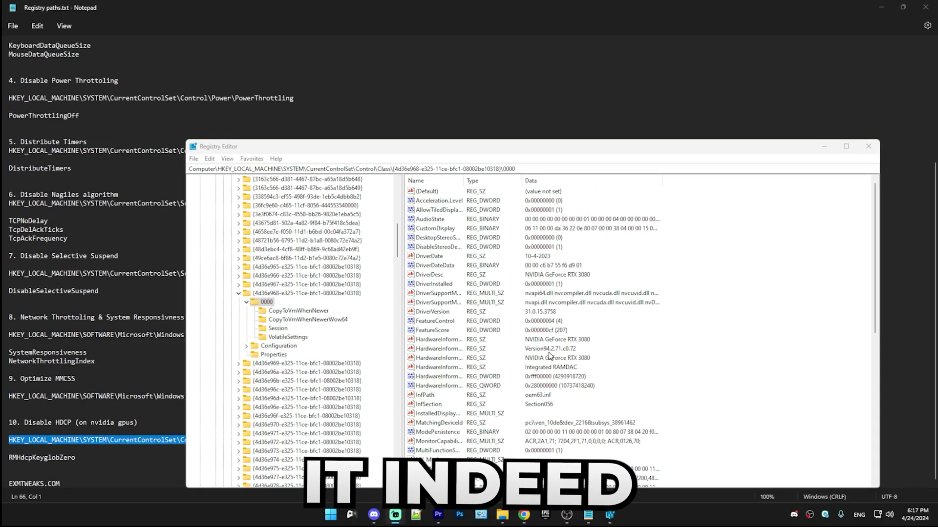
# - Add a RMHdcpKeyglobZero DWORD (32-bit) value to the 0000 display adapter key with data 1
pyautogui.doubleClick(3, 458)
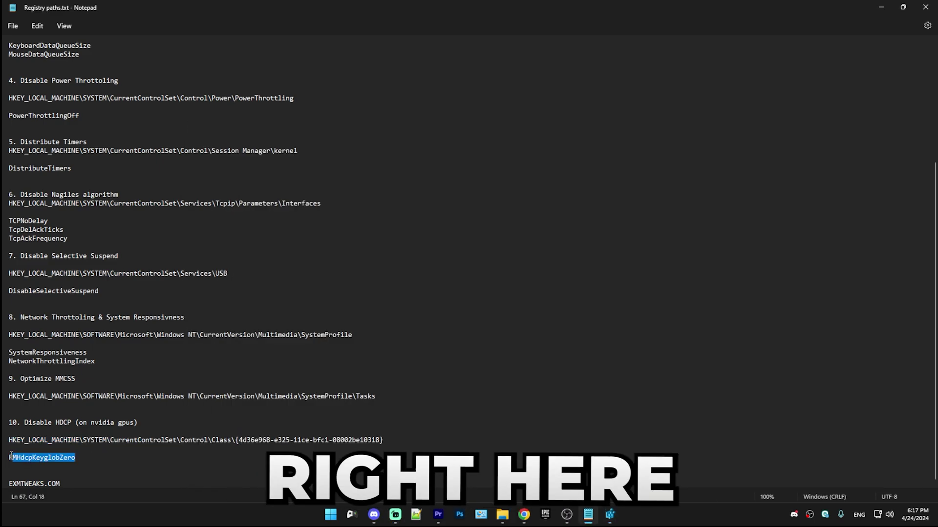
pyautogui.hotkey('alt', 'Tab')
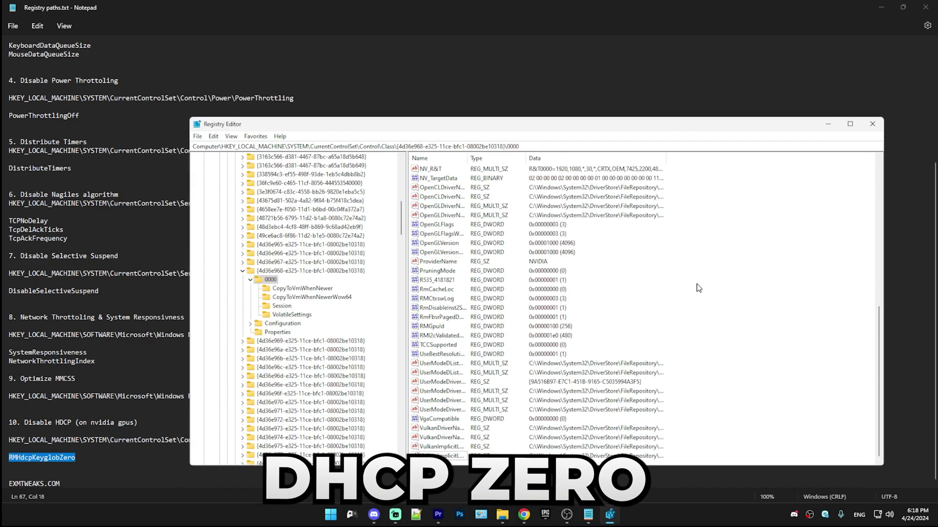
pyautogui.moveTo(767, 256)
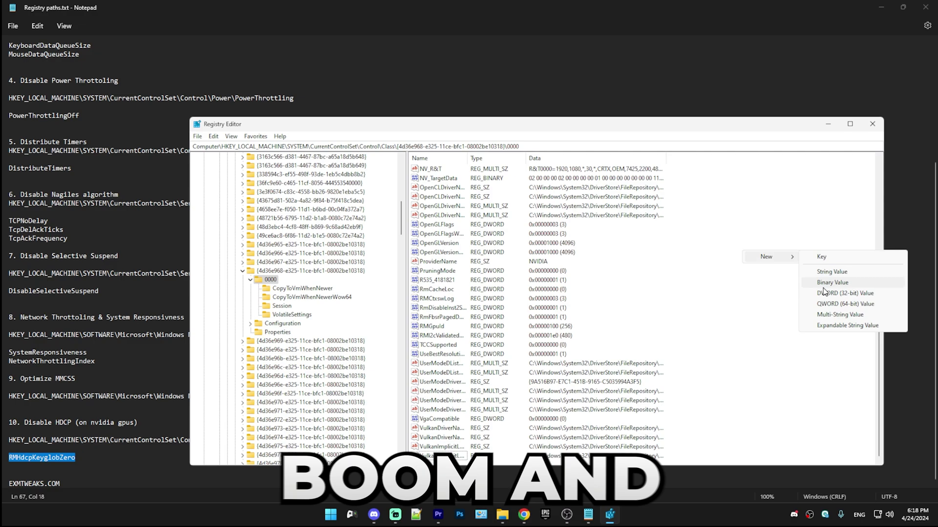
pyautogui.click(840, 295)
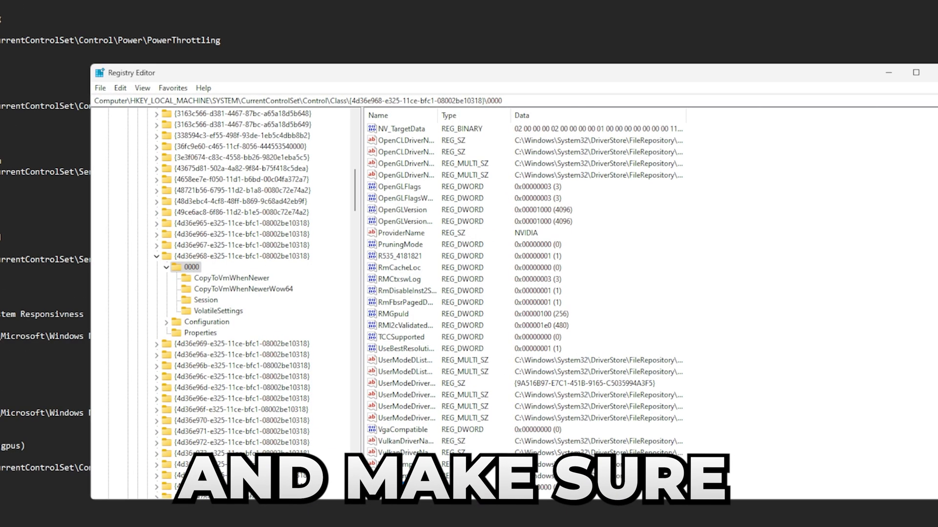
pyautogui.press('Return')
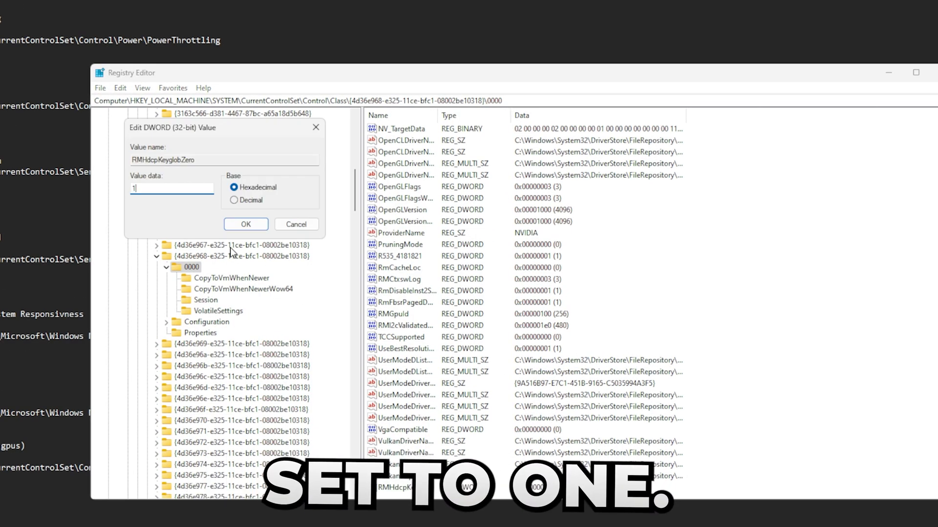